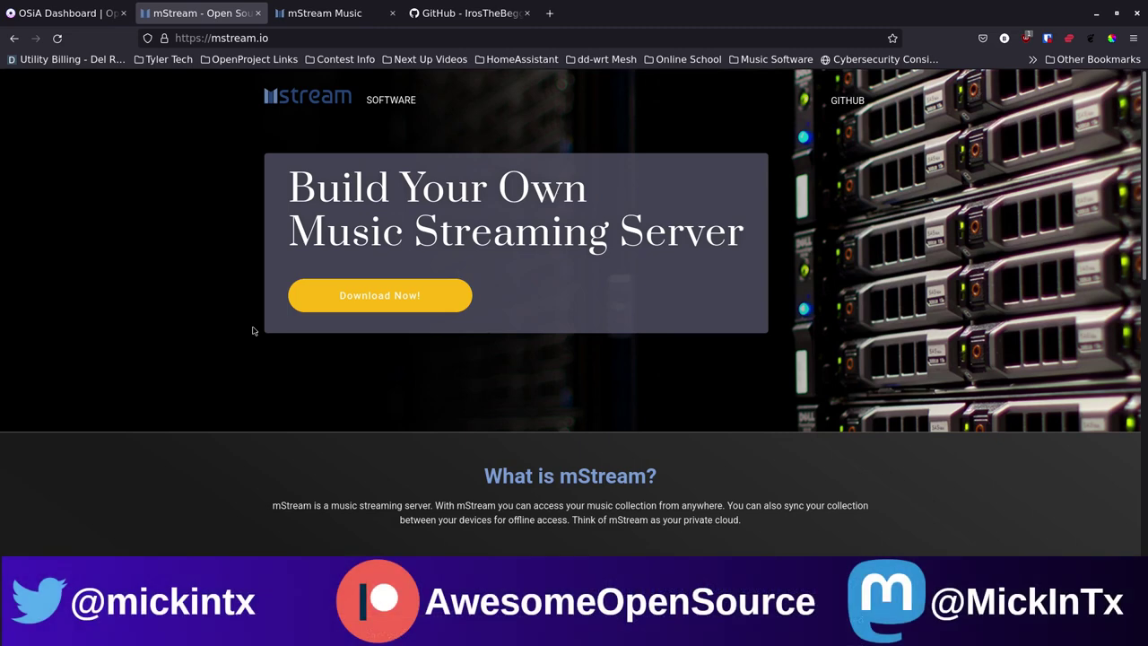
{"action": "scroll", "coordinate": [395, 359], "scroll_direction": "down", "scroll_amount": 3}
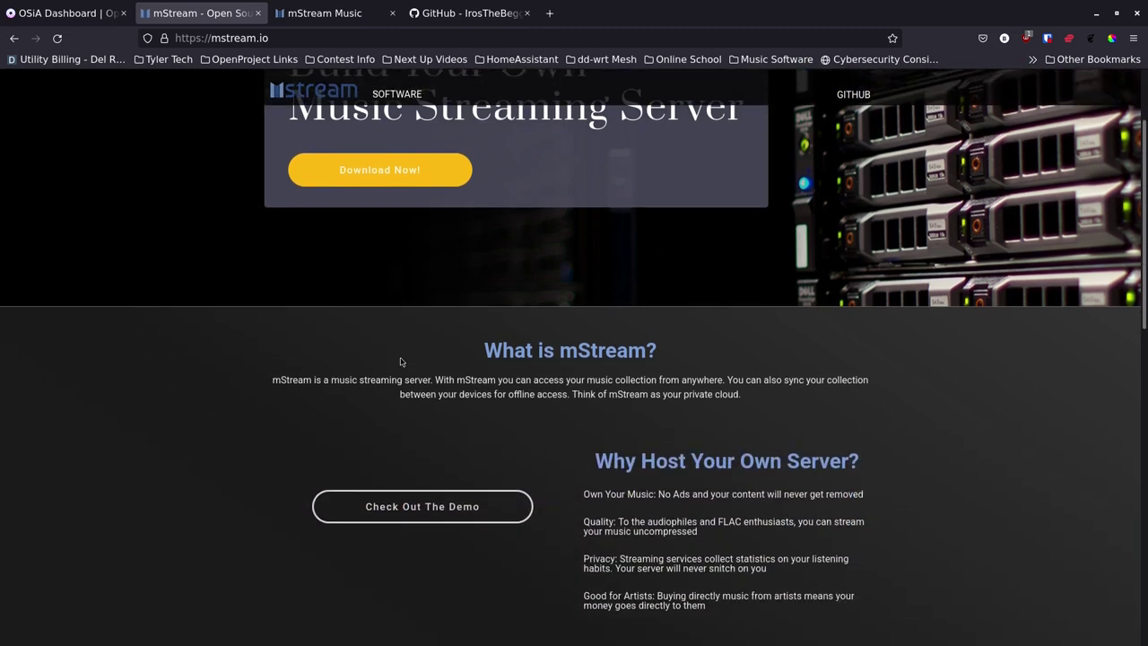
{"action": "scroll", "coordinate": [399, 364], "scroll_direction": "down", "scroll_amount": 1}
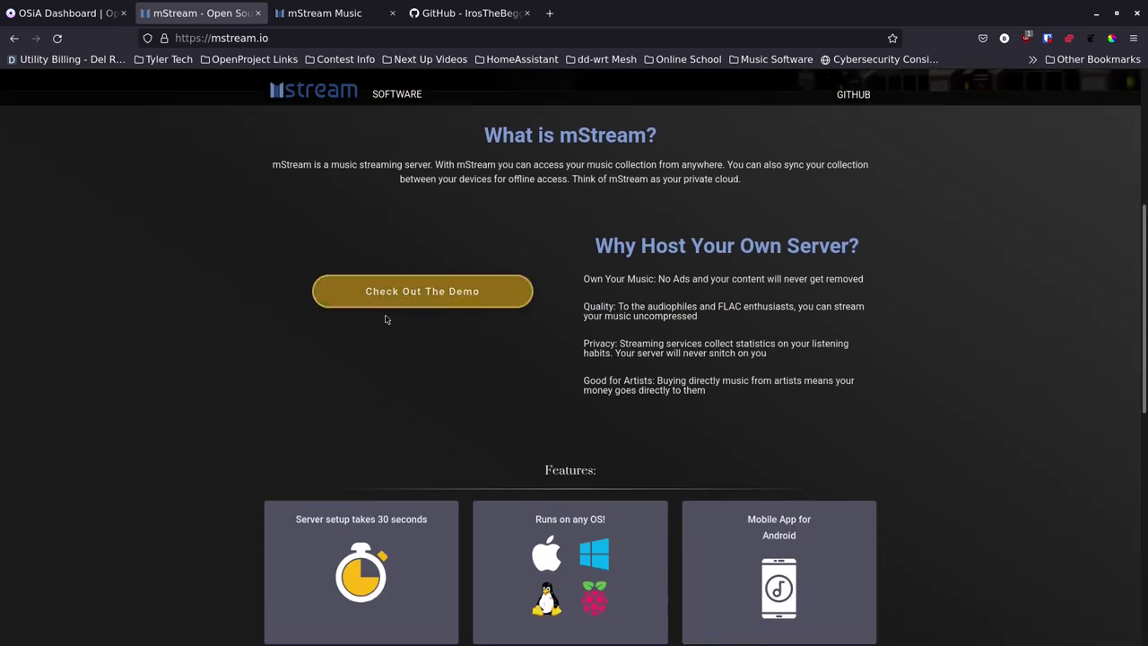
{"action": "scroll", "coordinate": [280, 367], "scroll_direction": "down", "scroll_amount": 3}
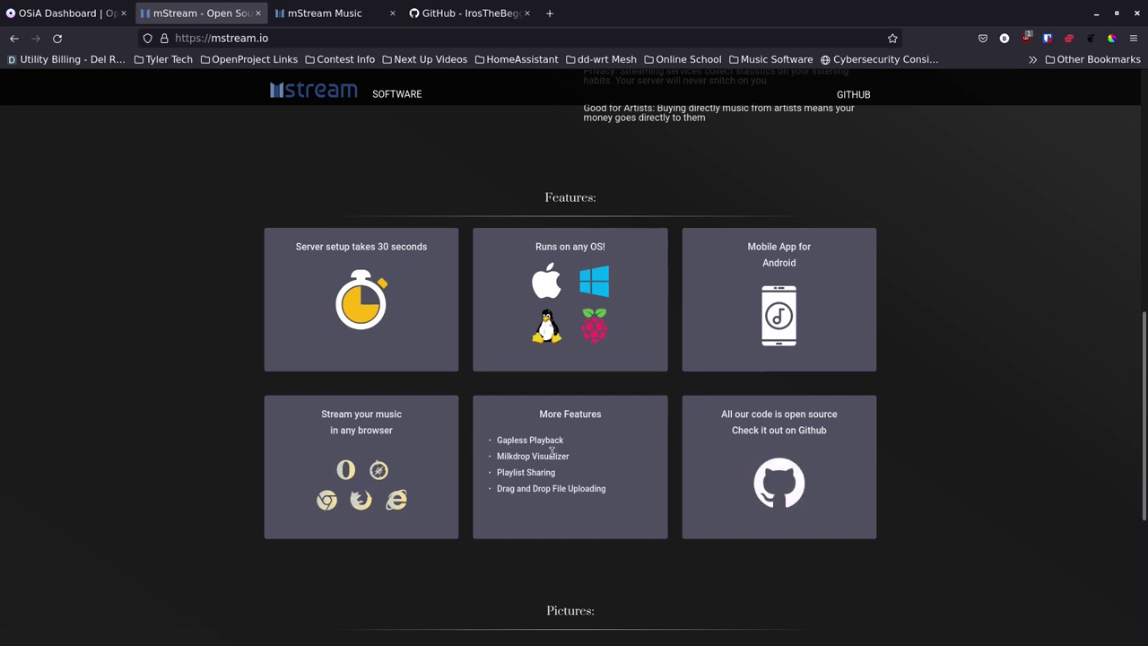
{"action": "scroll", "coordinate": [542, 473], "scroll_direction": "down", "scroll_amount": 5}
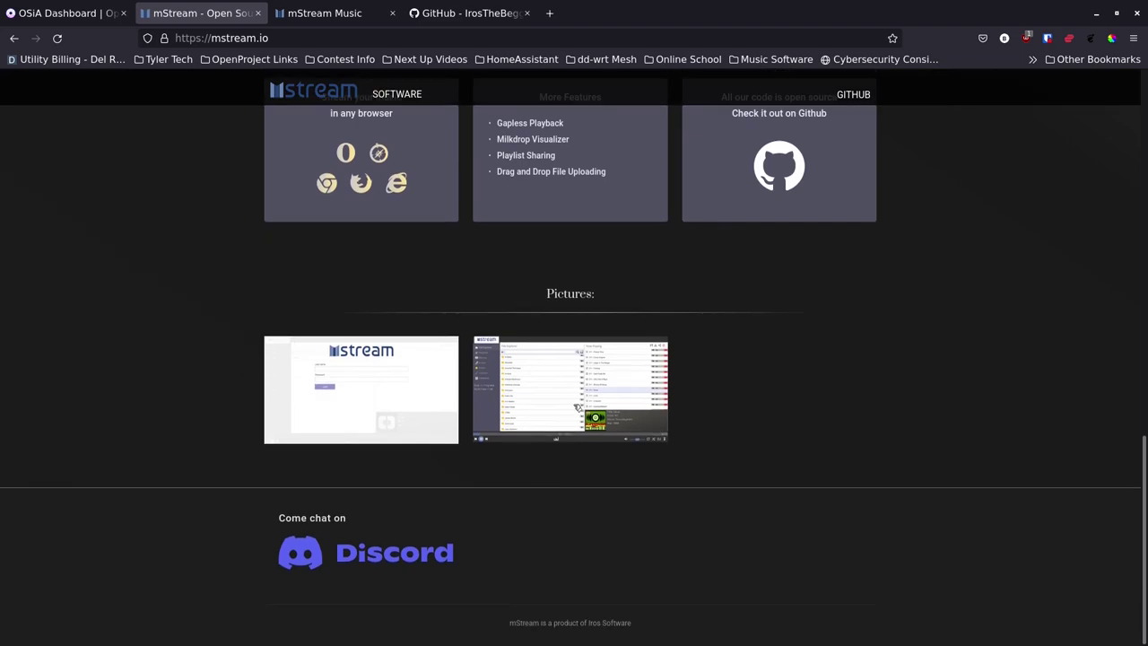
{"action": "scroll", "coordinate": [385, 476], "scroll_direction": "up", "scroll_amount": 15}
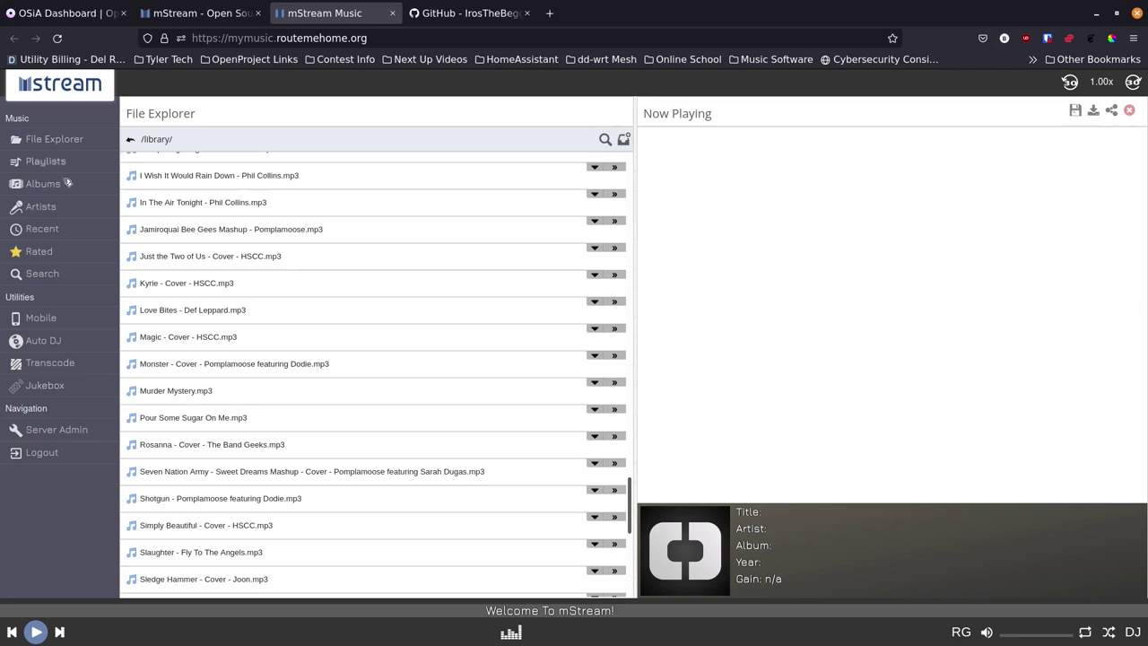
Step: Zoom the player page to 160% and reload the File Explorer /library/ list
{"action": "key", "text": "ctrl+plus"}
{"action": "key", "text": "ctrl+plus"}
{"action": "key", "text": "ctrl+plus"}
{"action": "key", "text": "ctrl+plus"}
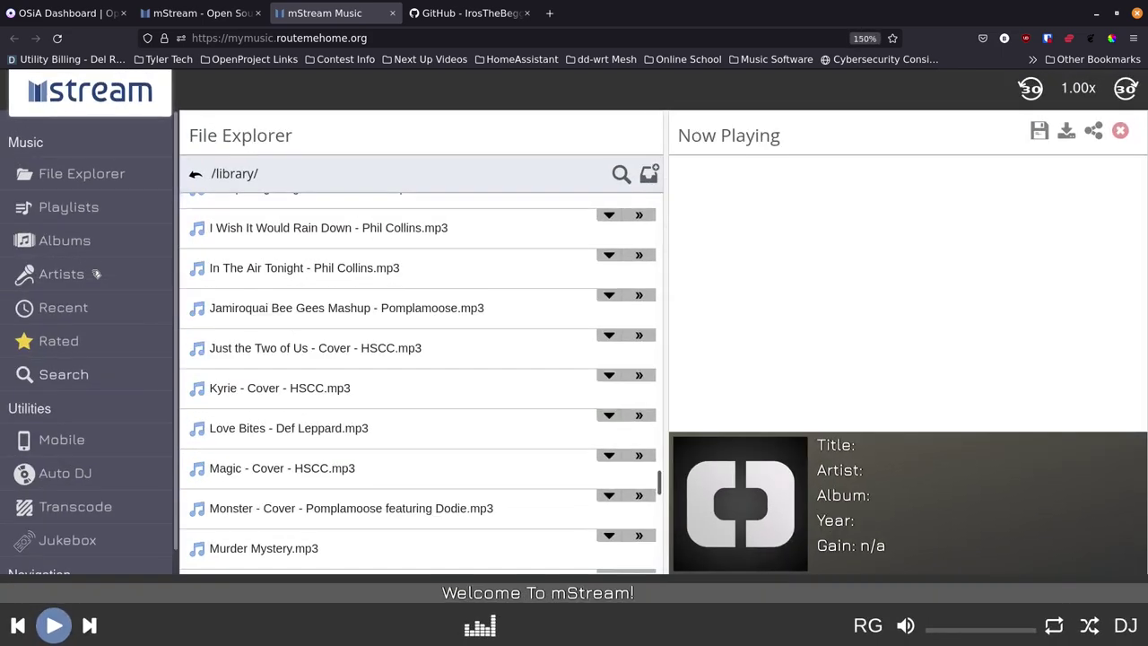
{"action": "key", "text": "ctrl+plus"}
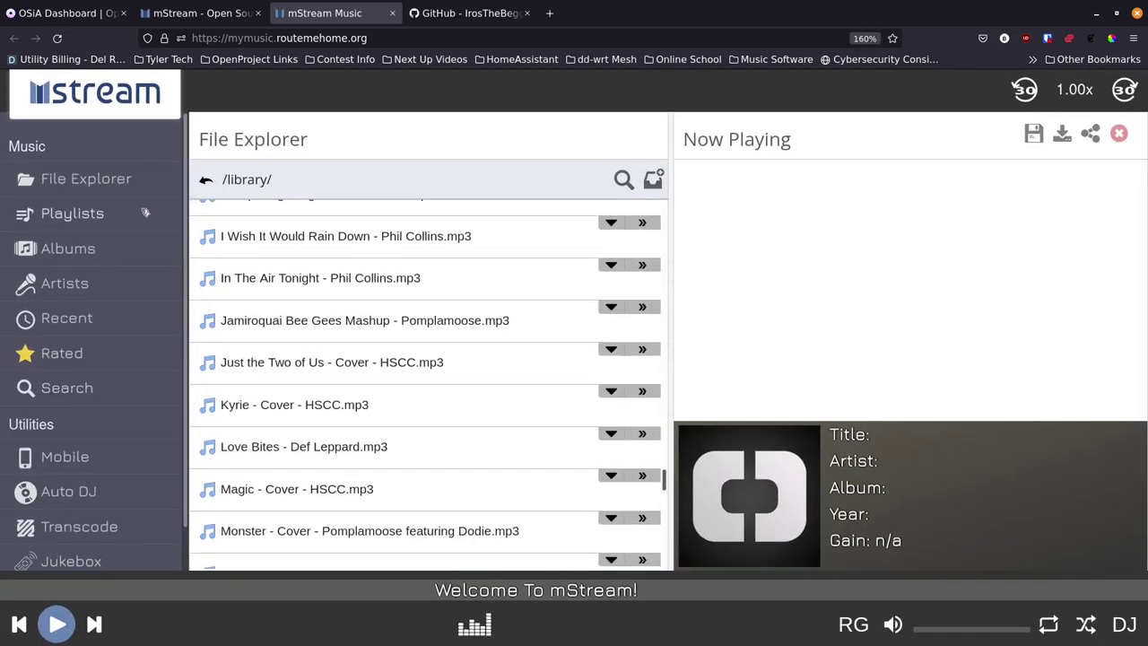
{"action": "left_click", "coordinate": [113, 179]}
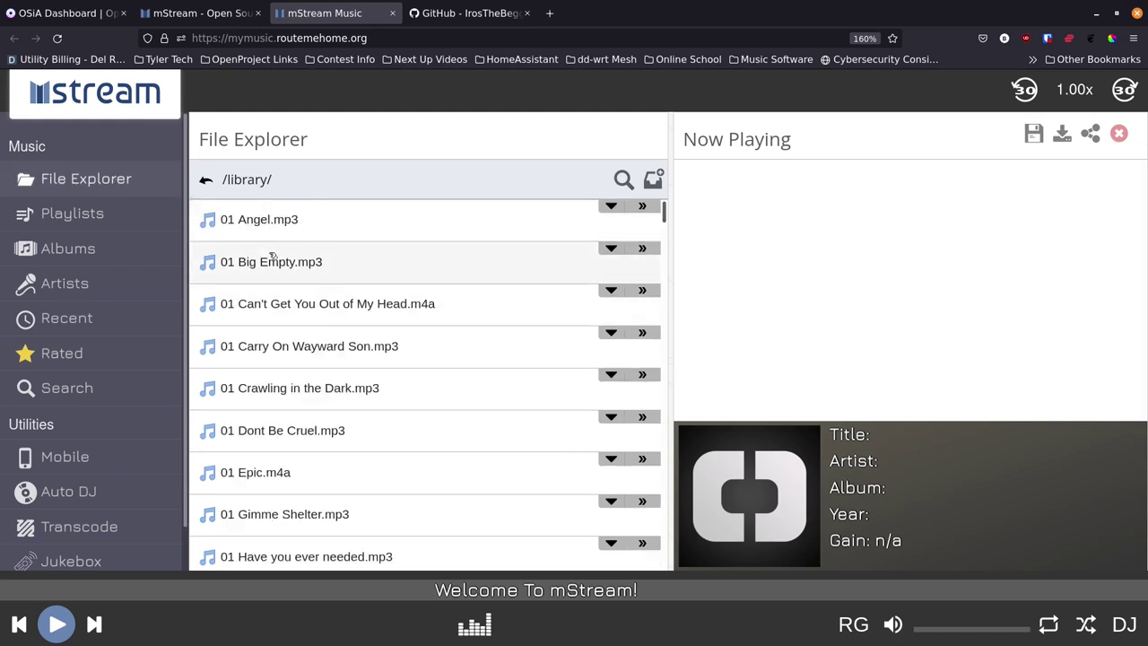
Step: Scroll through the tracks from 01 Angel.mp3 and bring up the list's search box
{"action": "scroll", "coordinate": [267, 273], "scroll_direction": "down", "scroll_amount": 1}
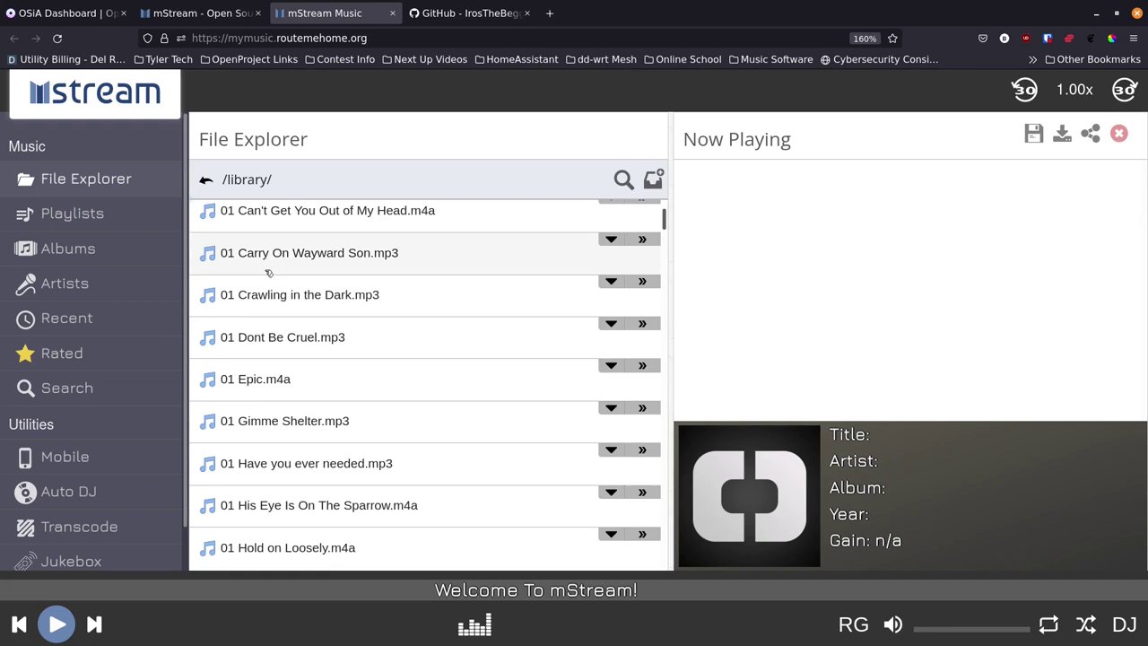
{"action": "scroll", "coordinate": [266, 269], "scroll_direction": "down", "scroll_amount": 2}
{"action": "scroll", "coordinate": [253, 348], "scroll_direction": "down", "scroll_amount": 1}
{"action": "scroll", "coordinate": [251, 346], "scroll_direction": "up", "scroll_amount": 4}
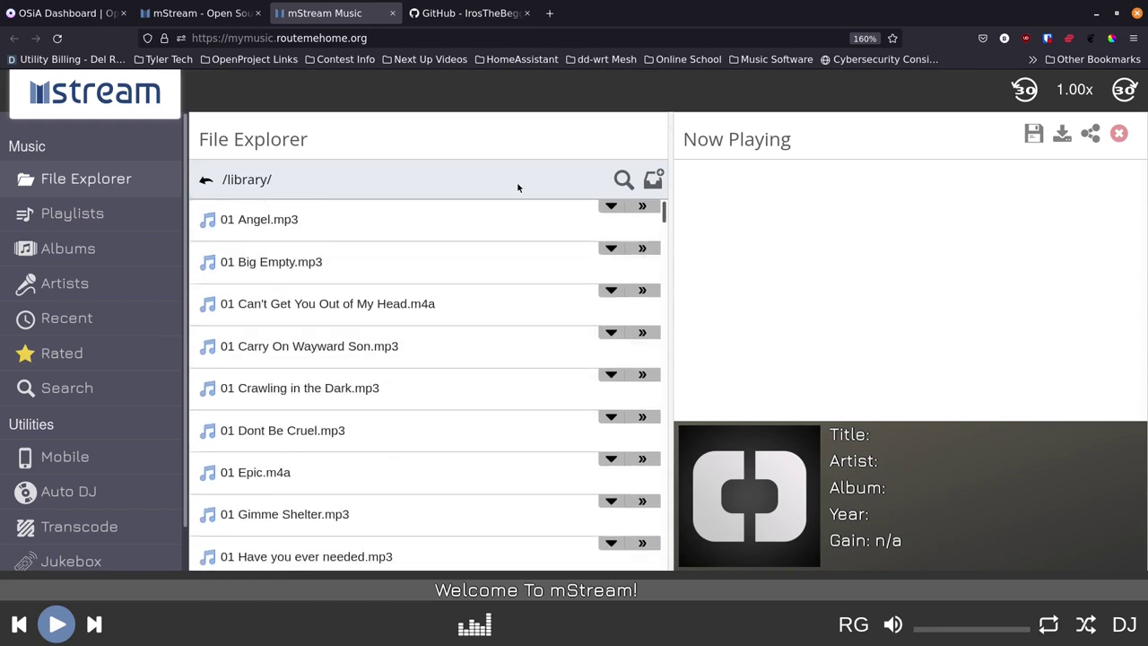
{"action": "left_click", "coordinate": [622, 180]}
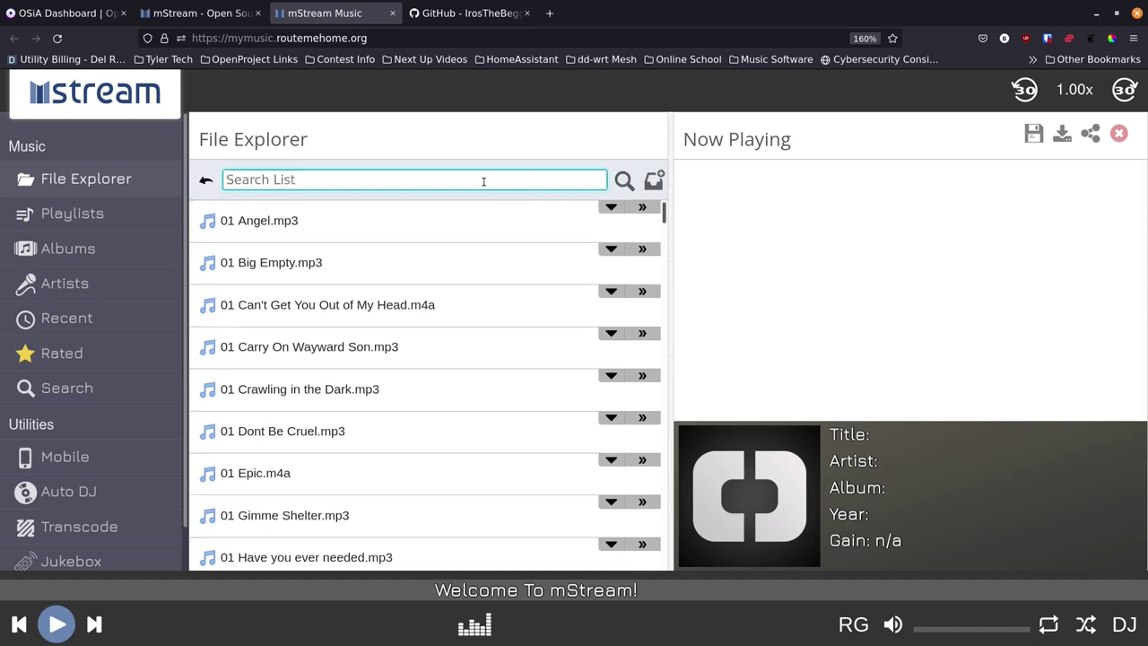
Step: Filter the file list for 'Love' instead of 'Murder' and queue all seven results
{"action": "type", "text": "Murder"}
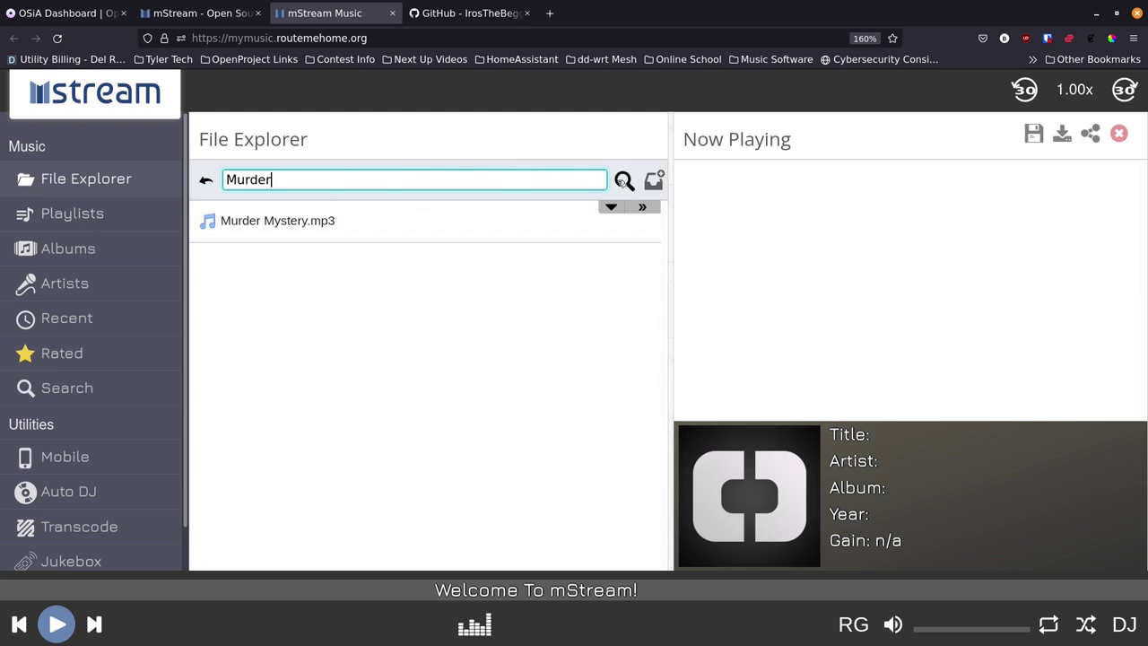
{"action": "left_click_drag", "start_coordinate": [304, 179], "coordinate": [190, 179]}
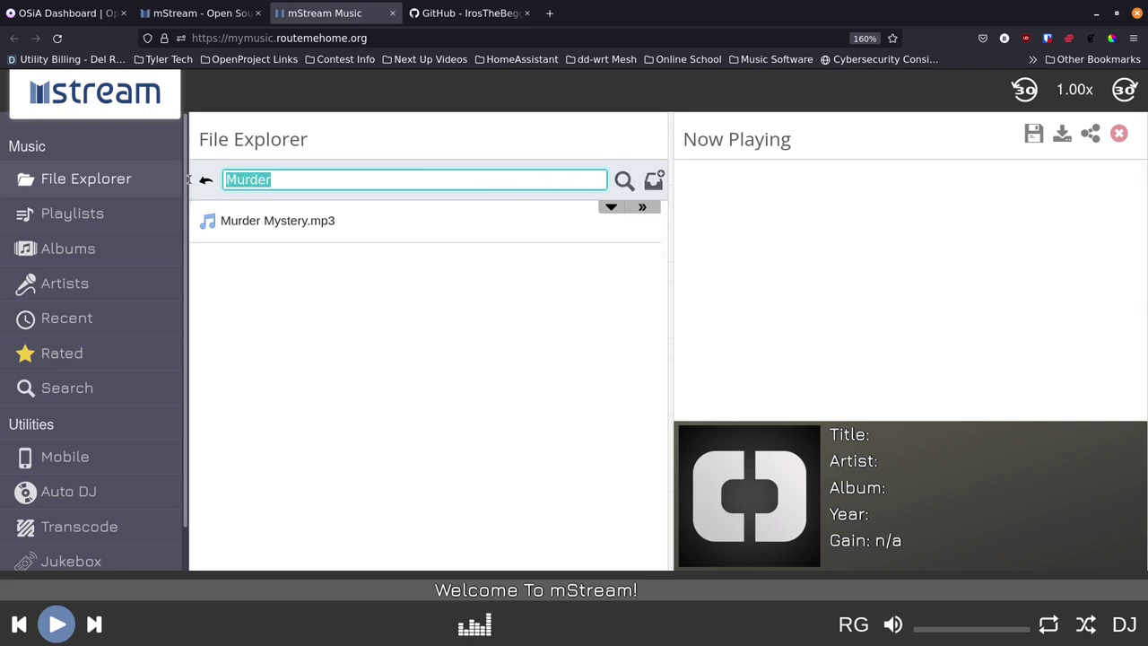
{"action": "type", "text": "Love"}
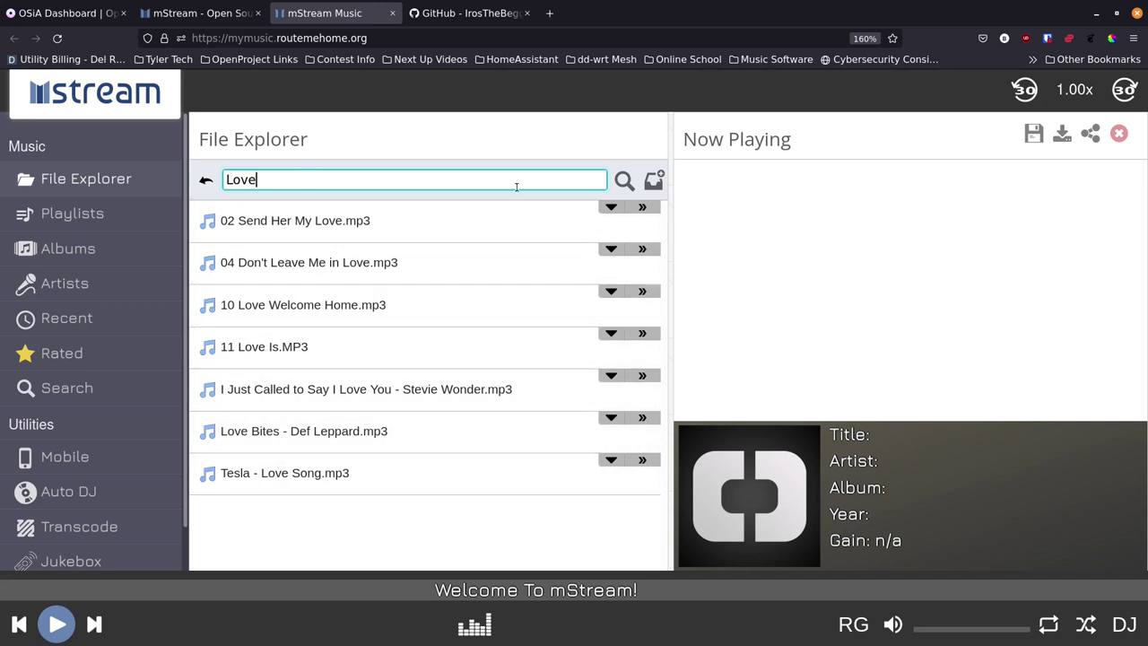
{"action": "left_click", "coordinate": [654, 181]}
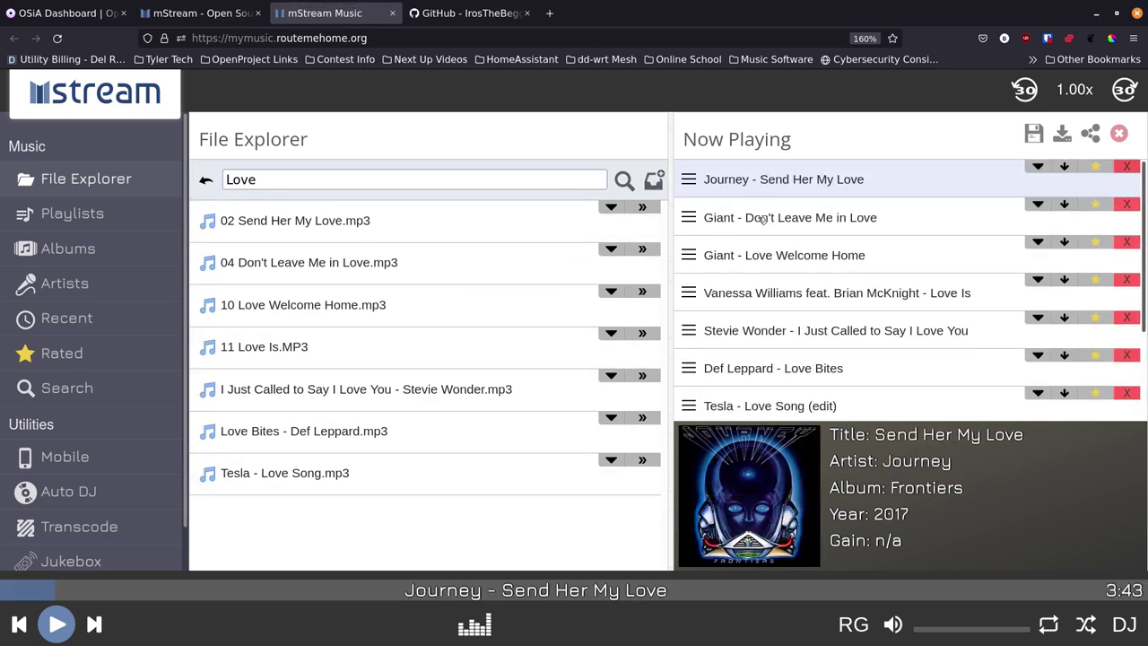
Step: Review the Love results with Send Her My Love loaded, then switch to the empty Playlists view
{"action": "scroll", "coordinate": [753, 372], "scroll_direction": "down", "scroll_amount": 2}
{"action": "scroll", "coordinate": [752, 372], "scroll_direction": "up", "scroll_amount": 1}
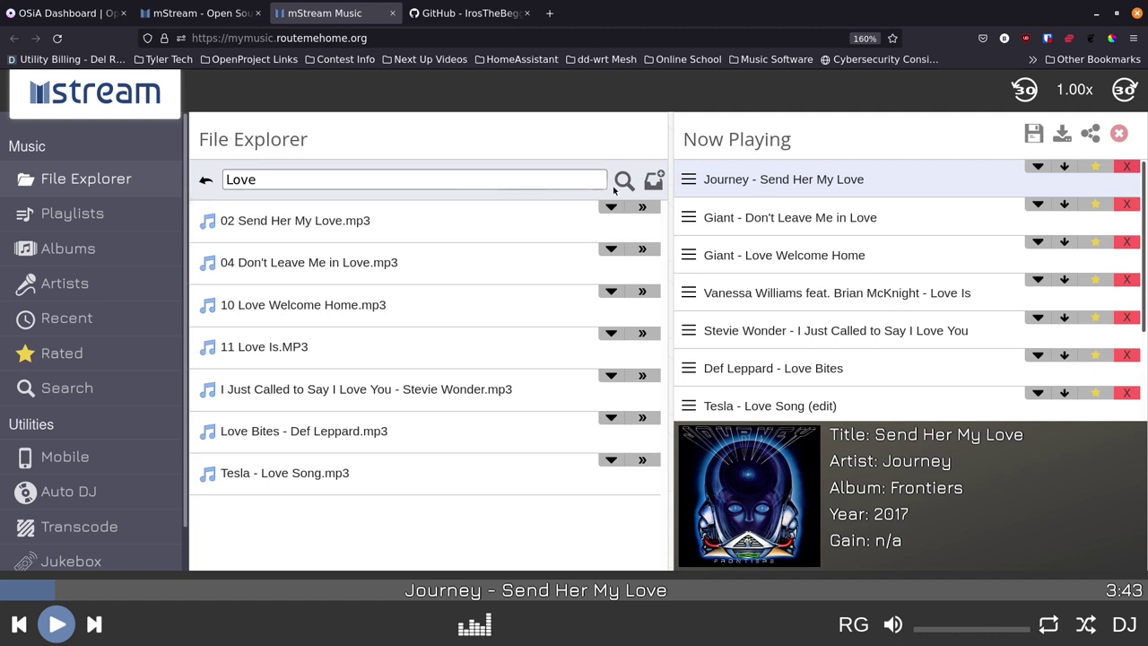
{"action": "double_click", "coordinate": [504, 184]}
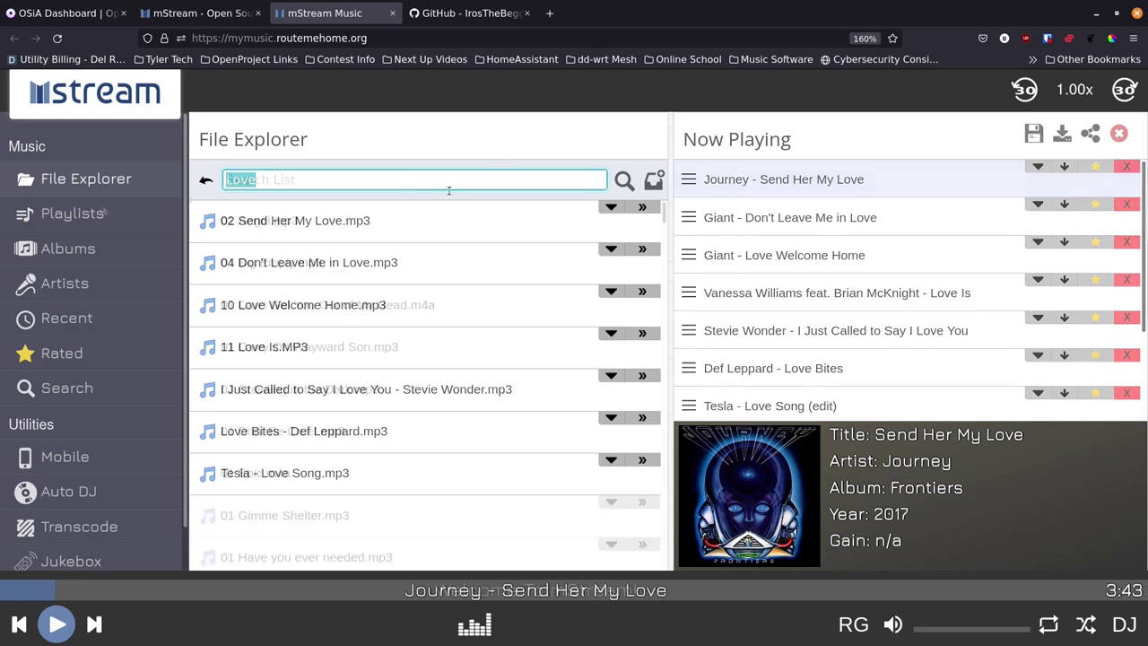
{"action": "left_click", "coordinate": [101, 215]}
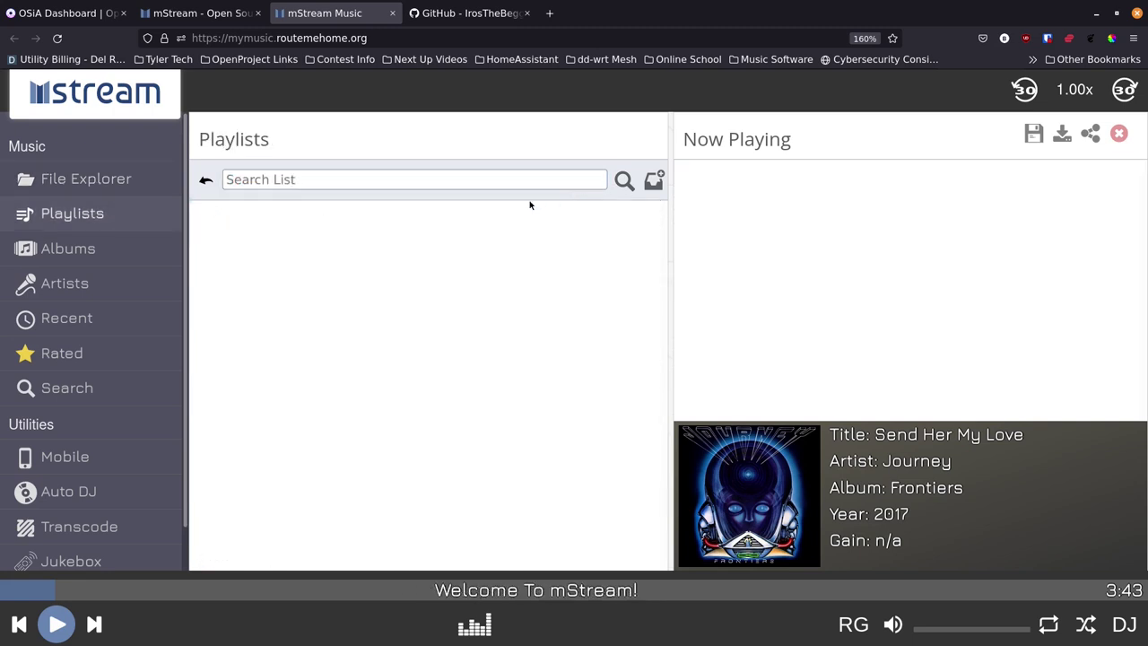
Step: Browse the music library by album
{"action": "left_click", "coordinate": [106, 251]}
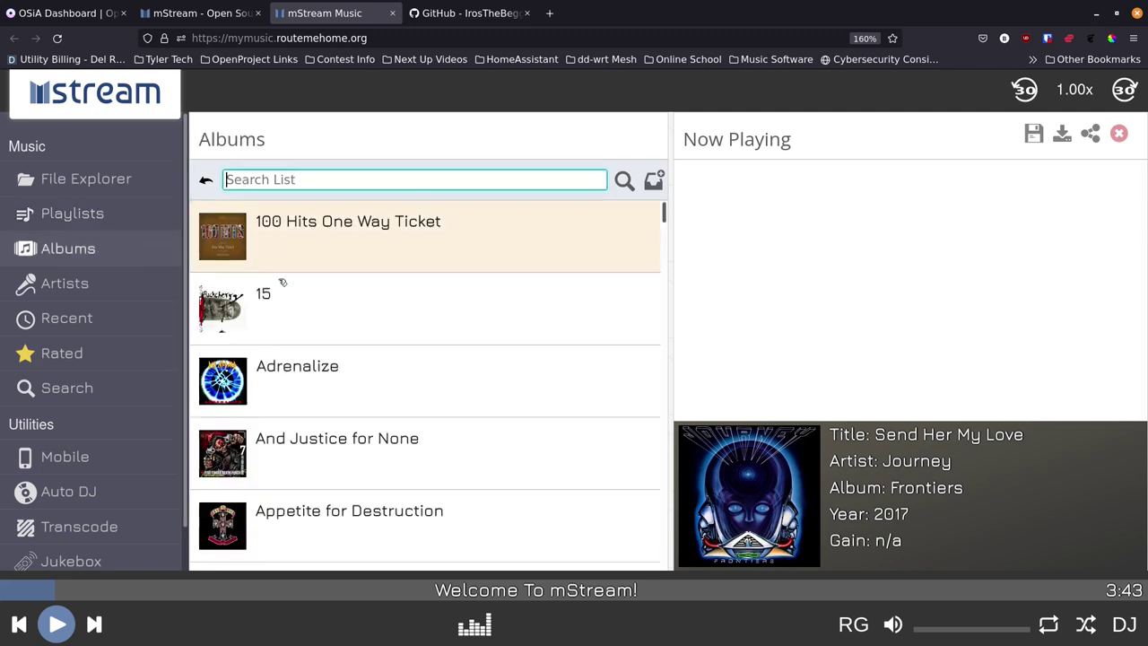
{"action": "scroll", "coordinate": [309, 382], "scroll_direction": "down", "scroll_amount": 2}
{"action": "scroll", "coordinate": [310, 382], "scroll_direction": "up", "scroll_amount": 2}
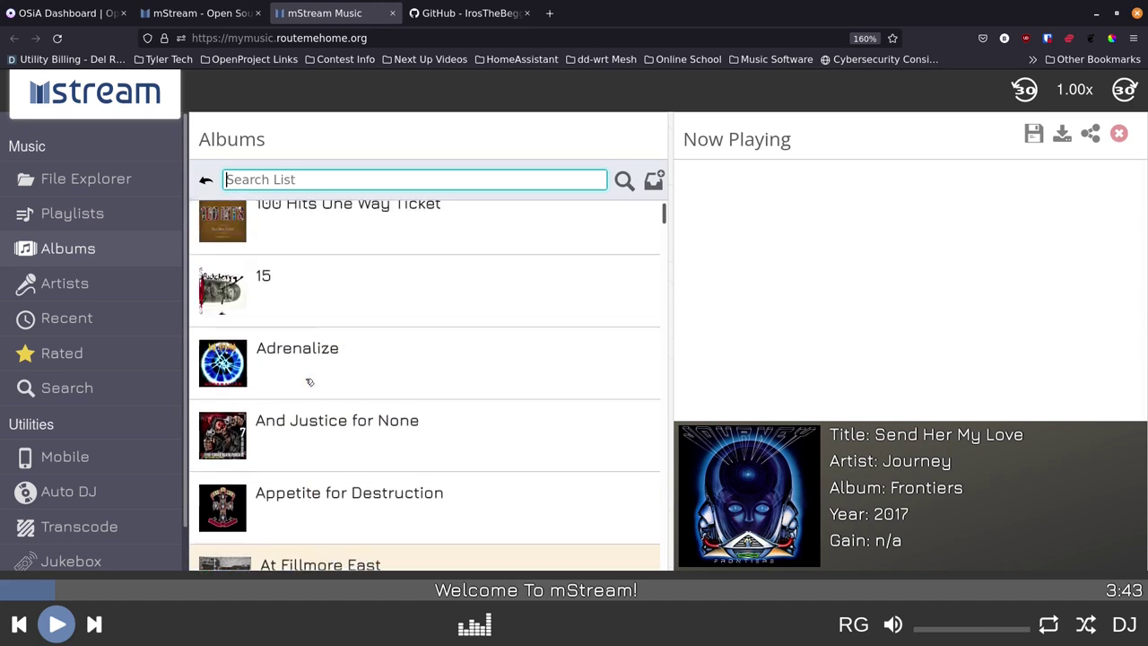
{"action": "scroll", "coordinate": [290, 386], "scroll_direction": "down", "scroll_amount": 5}
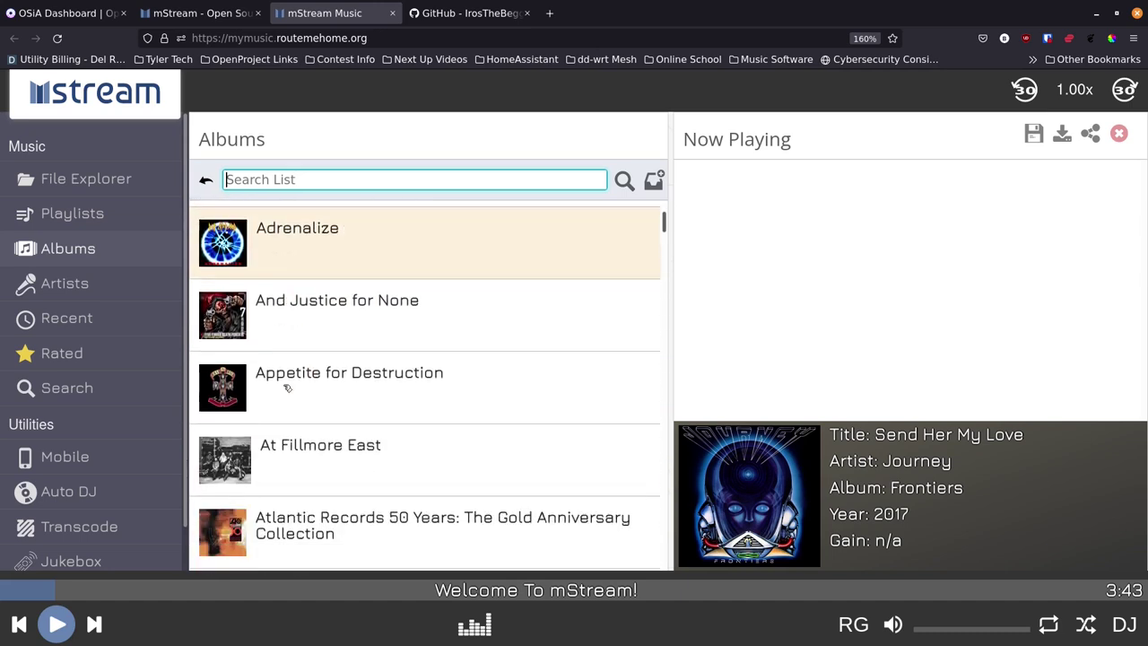
{"action": "scroll", "coordinate": [287, 387], "scroll_direction": "down", "scroll_amount": 7}
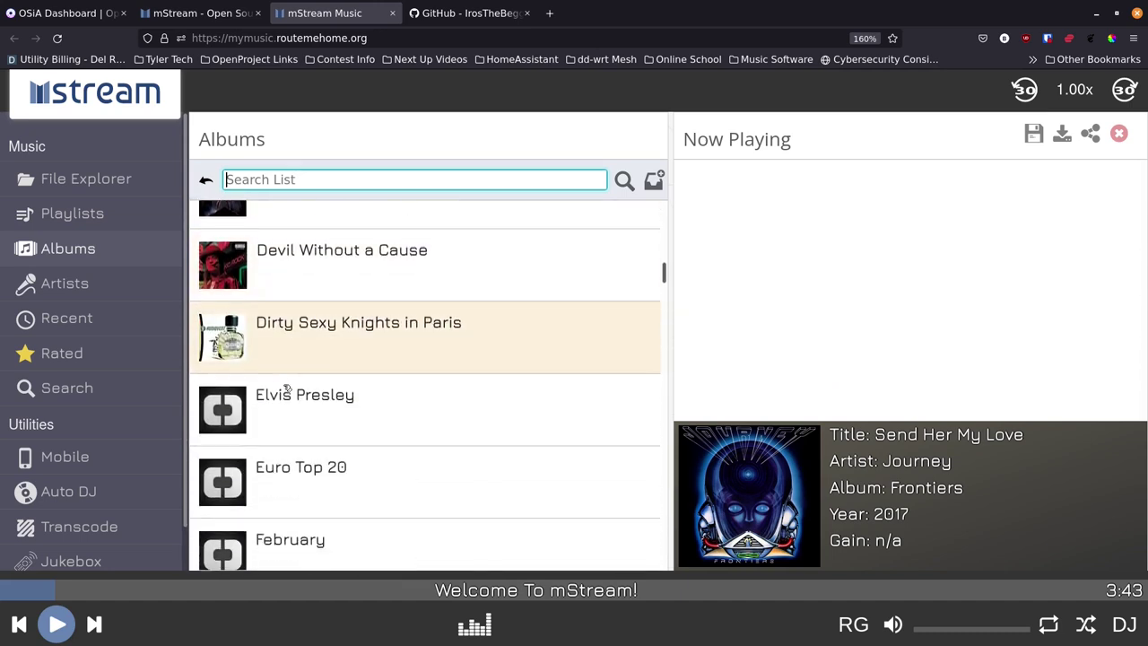
{"action": "scroll", "coordinate": [287, 387], "scroll_direction": "down", "scroll_amount": 3}
{"action": "scroll", "coordinate": [287, 388], "scroll_direction": "up", "scroll_amount": 1}
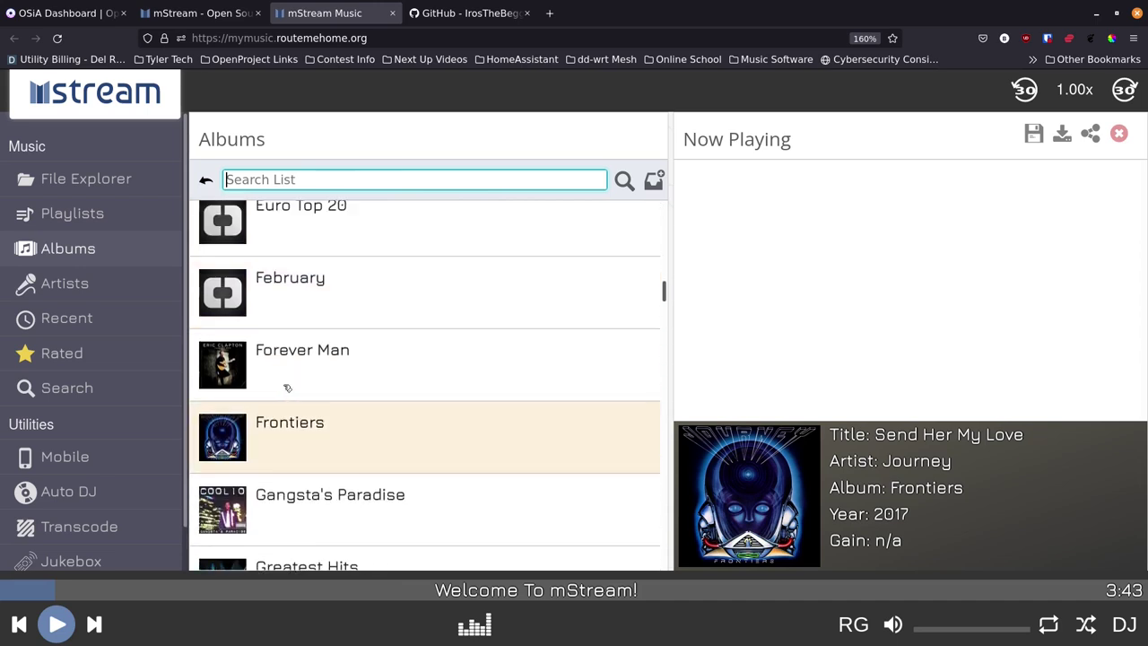
{"action": "scroll", "coordinate": [287, 387], "scroll_direction": "up", "scroll_amount": 15}
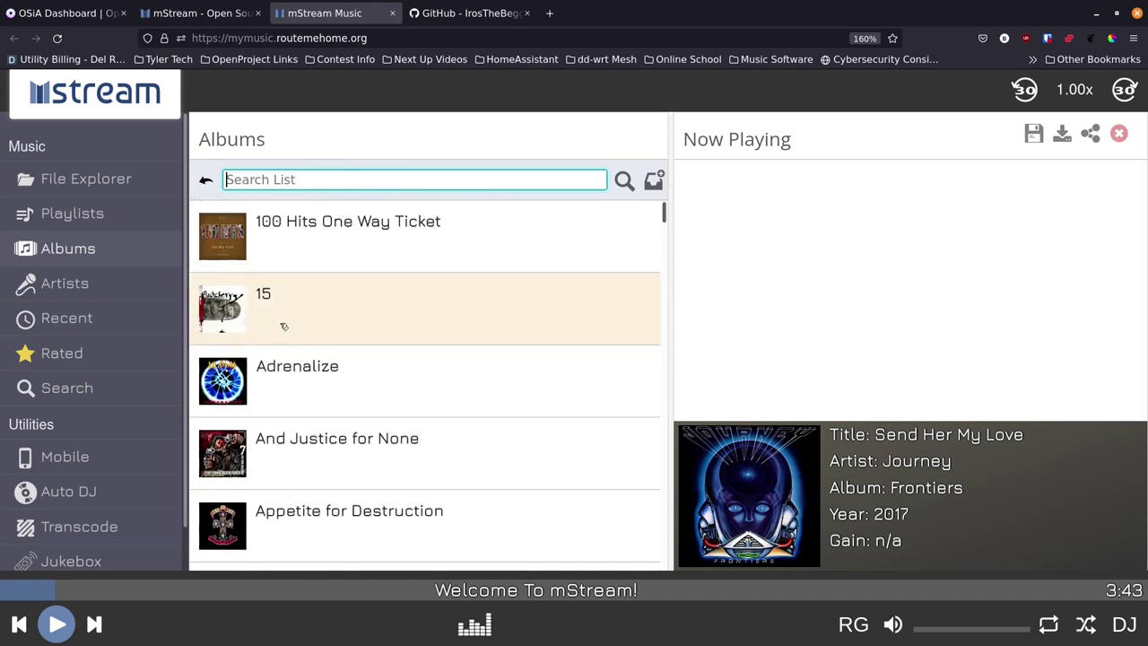
Step: Find Giant with the artist filter 'Gian', open its album Time to Burn, then view Recent
{"action": "left_click", "coordinate": [83, 283]}
{"action": "left_click", "coordinate": [328, 180]}
{"action": "type", "text": "Giant"}
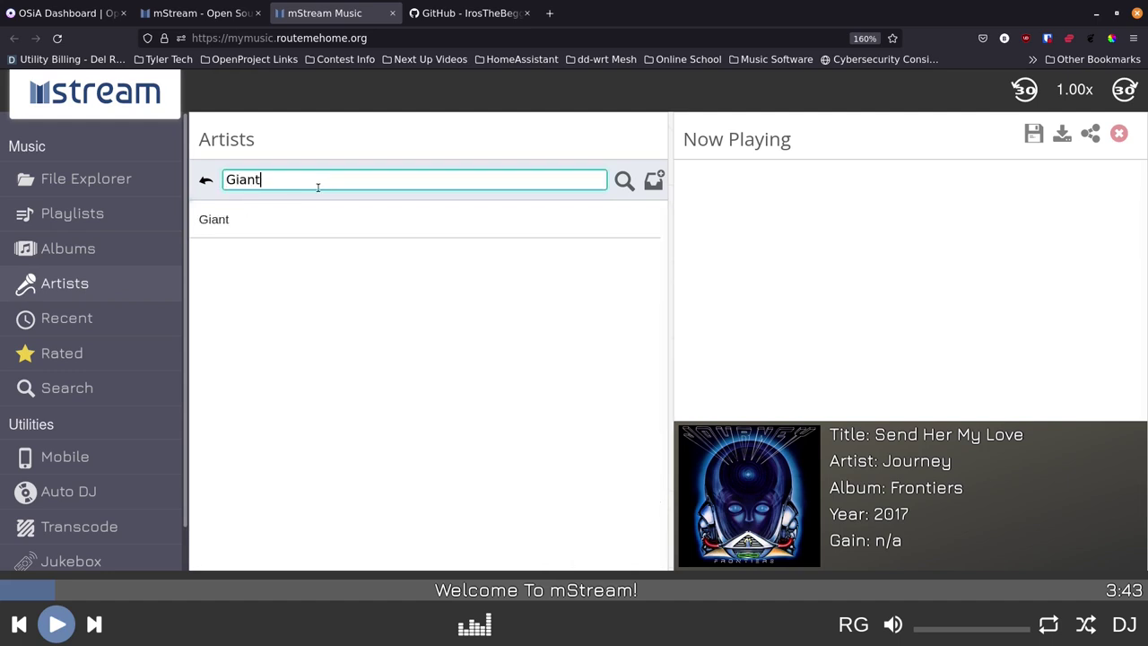
{"action": "left_click", "coordinate": [259, 221]}
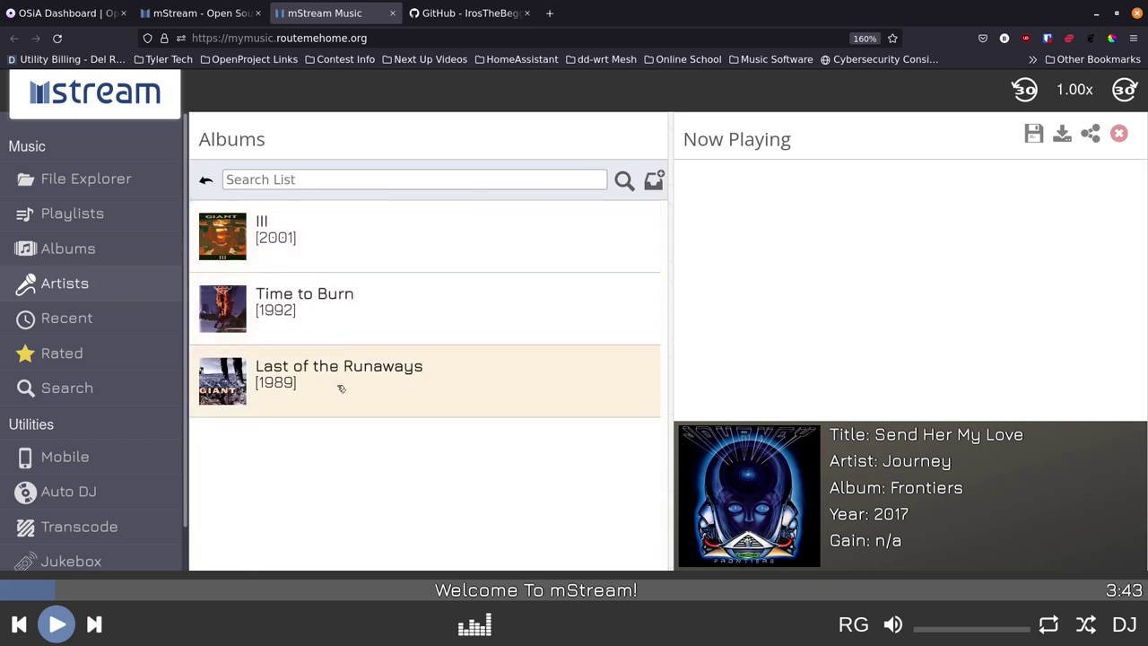
{"action": "left_click", "coordinate": [323, 310]}
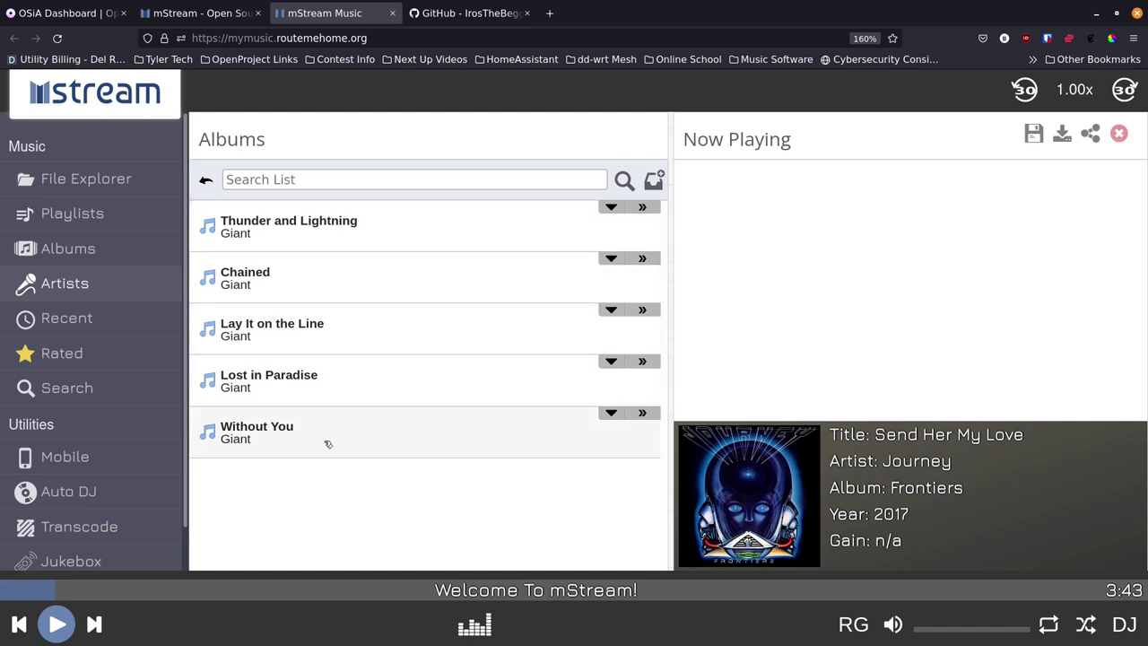
{"action": "left_click", "coordinate": [88, 319]}
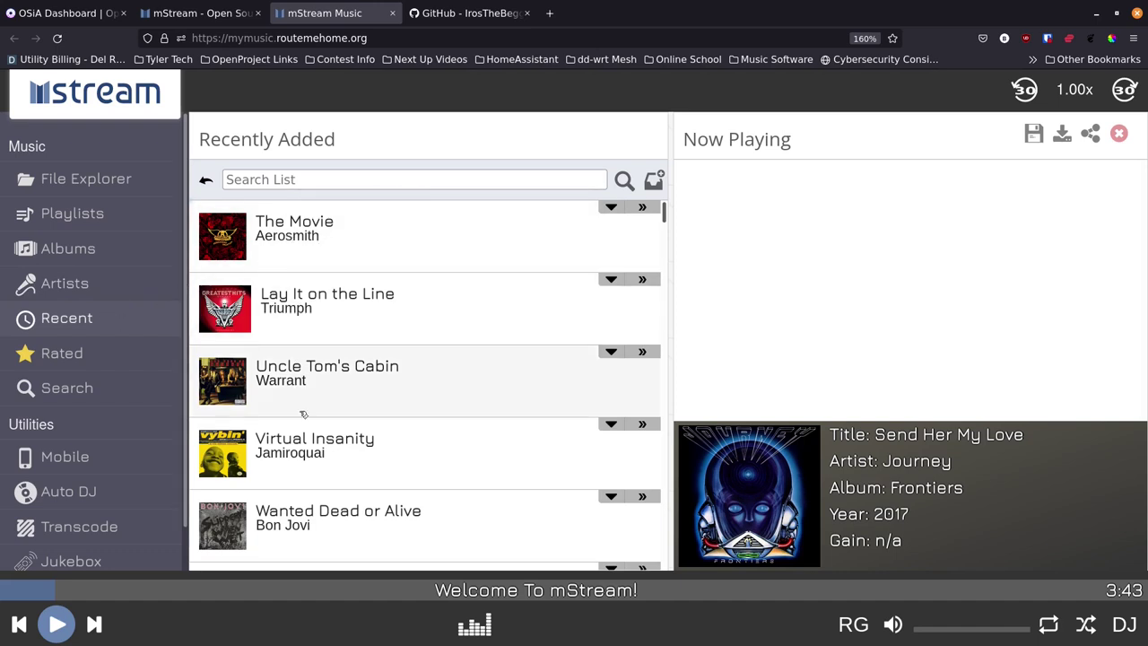
Step: Look at the Rated starred songs and the music database Search page
{"action": "scroll", "coordinate": [303, 410], "scroll_direction": "down", "scroll_amount": 3}
{"action": "scroll", "coordinate": [303, 414], "scroll_direction": "down", "scroll_amount": 3}
{"action": "scroll", "coordinate": [303, 413], "scroll_direction": "up", "scroll_amount": 5}
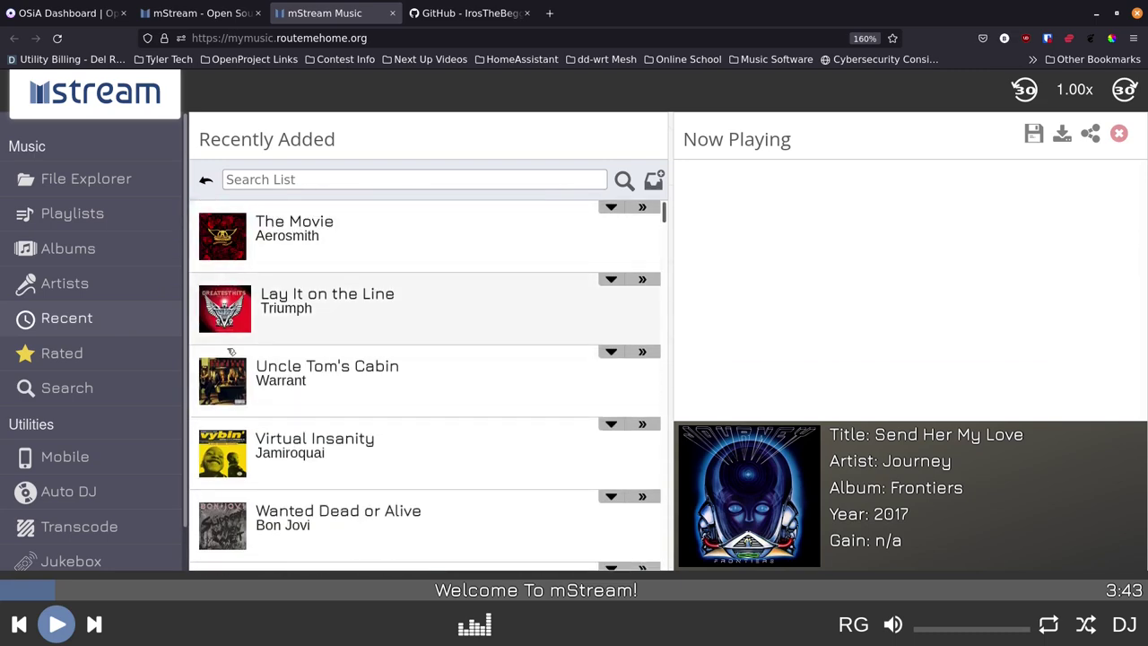
{"action": "scroll", "coordinate": [232, 465], "scroll_direction": "down", "scroll_amount": 2}
{"action": "scroll", "coordinate": [232, 465], "scroll_direction": "down", "scroll_amount": 3}
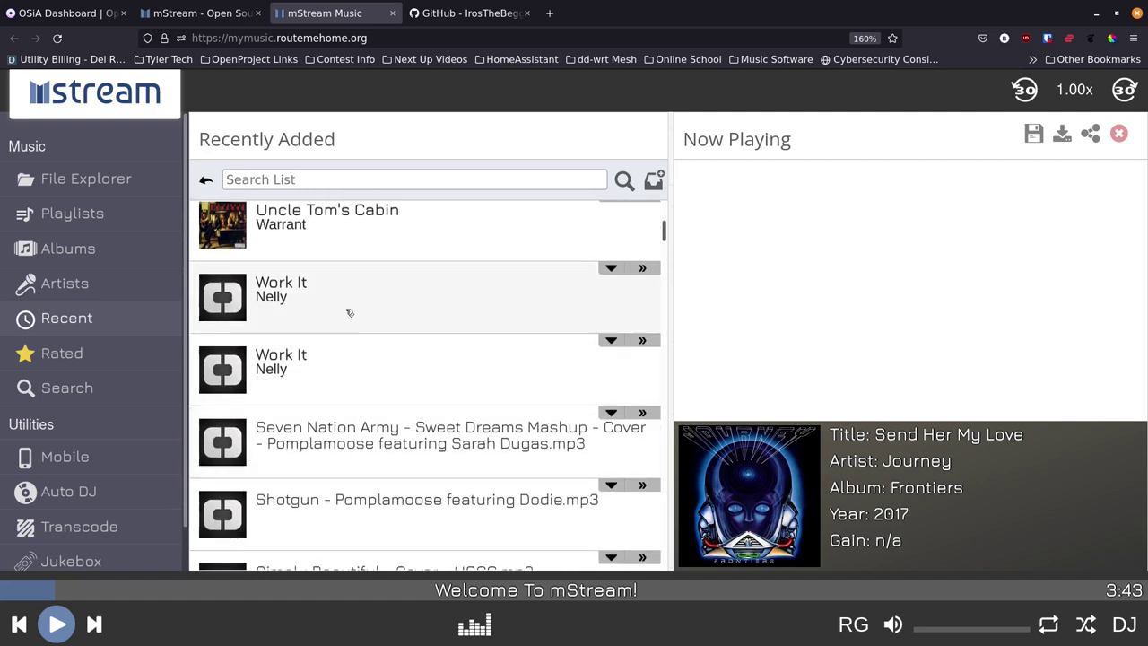
{"action": "scroll", "coordinate": [336, 428], "scroll_direction": "up", "scroll_amount": 3}
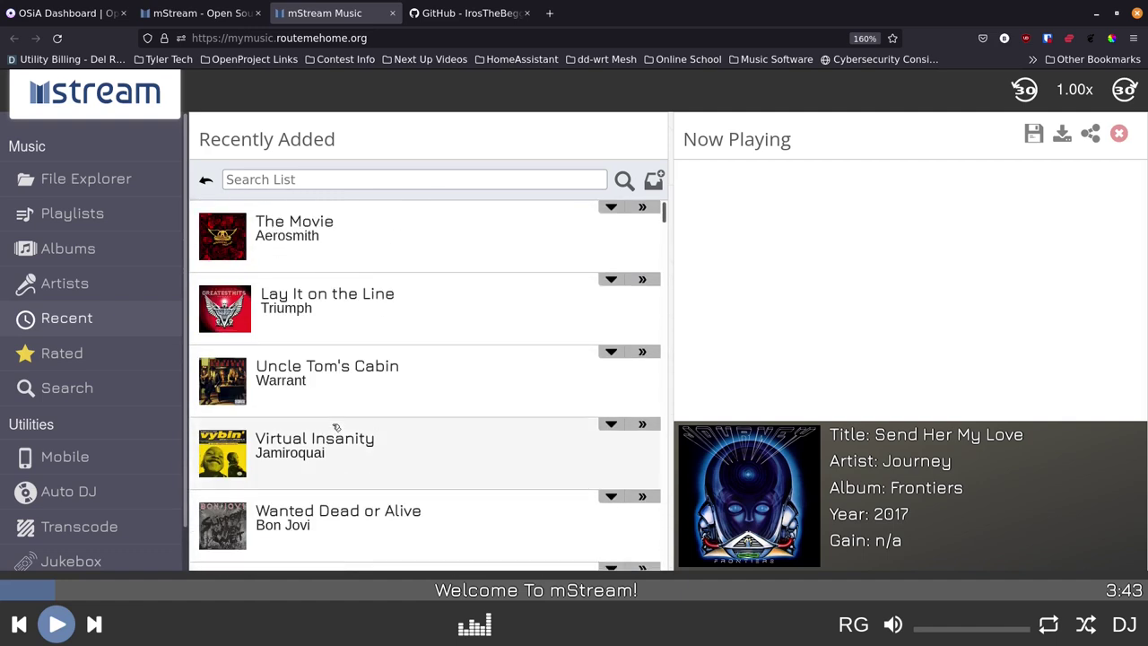
{"action": "left_click", "coordinate": [81, 353]}
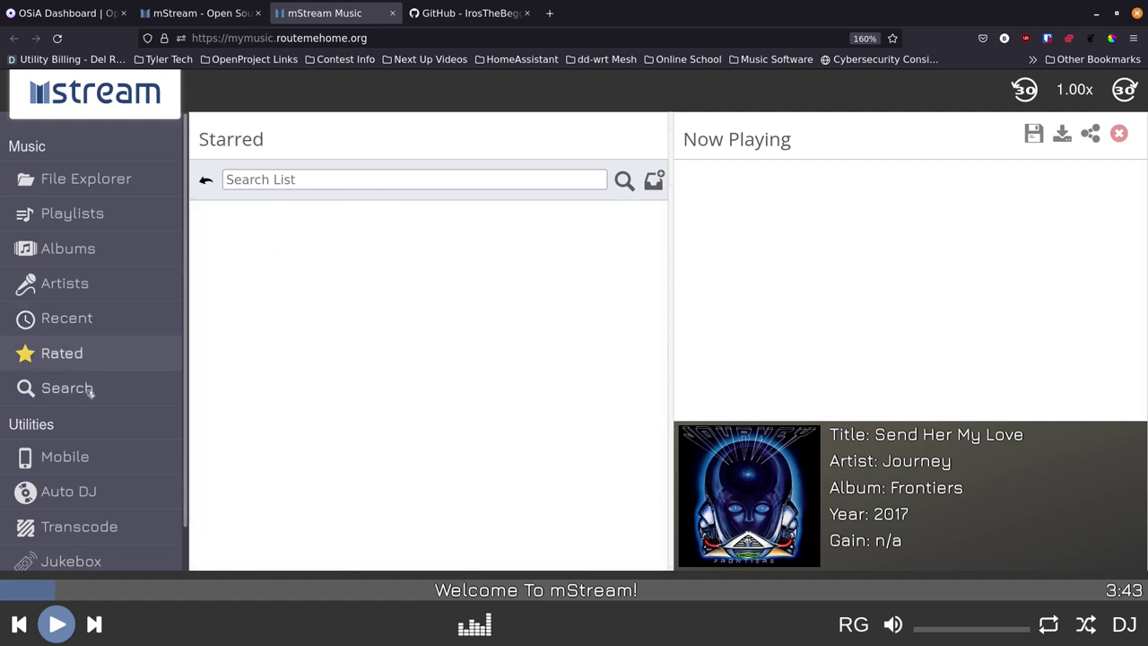
{"action": "left_click", "coordinate": [89, 389]}
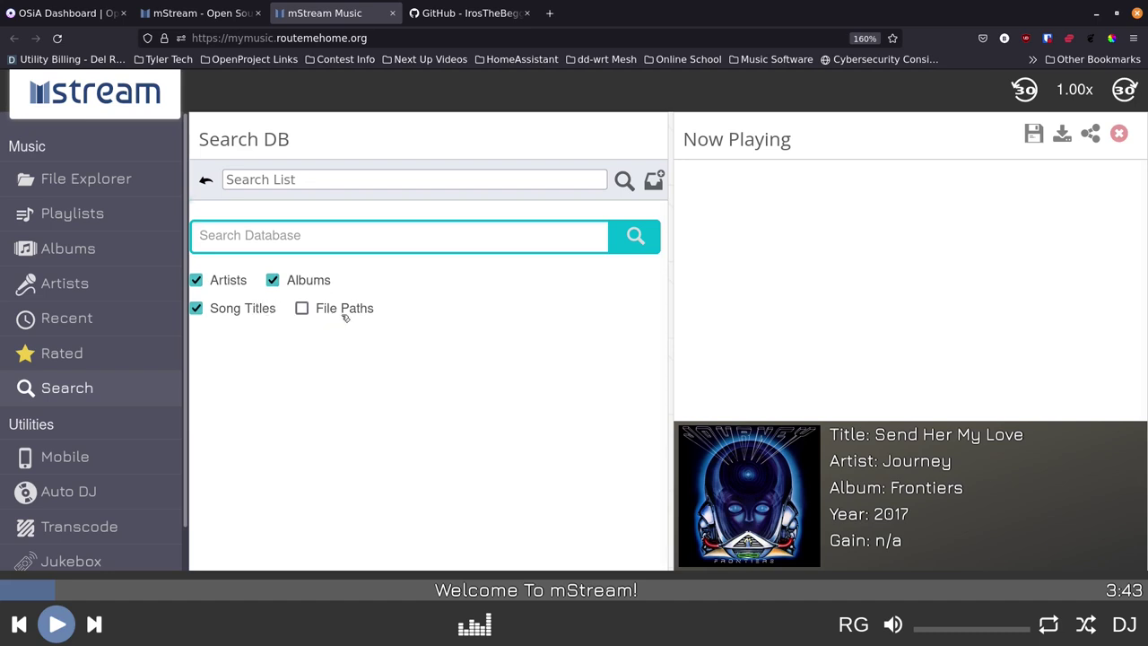
{"action": "scroll", "coordinate": [113, 359], "scroll_direction": "down", "scroll_amount": 3}
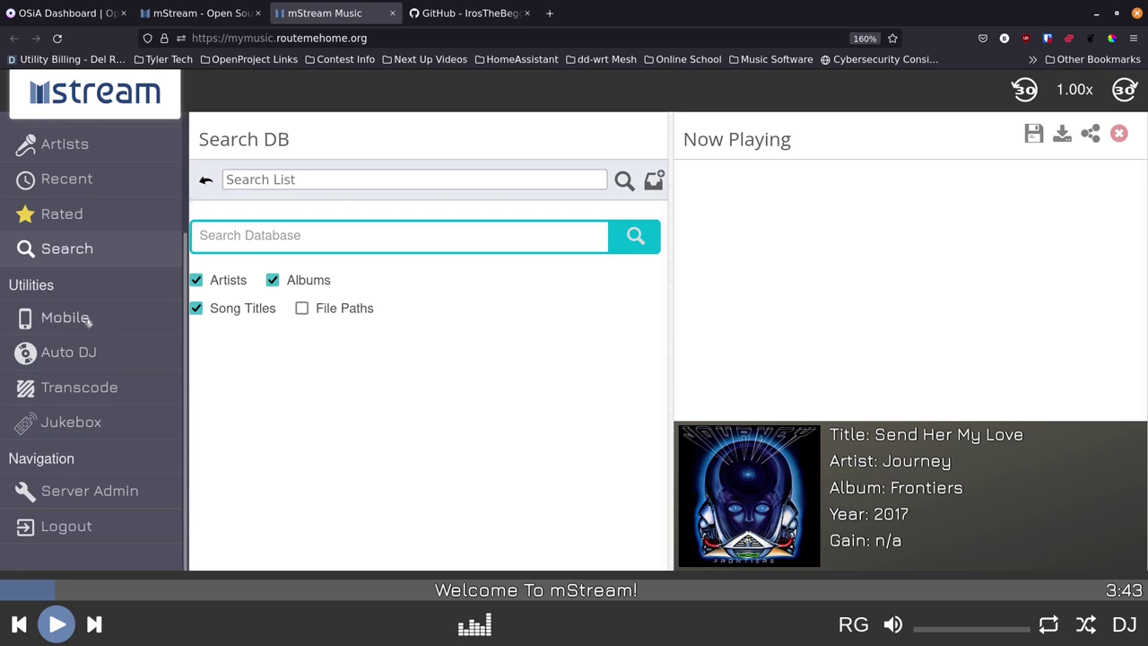
Step: Visit the Mobile, Auto DJ, Transcode and Jukebox pages, then open Server Admin in a new tab
{"action": "left_click", "coordinate": [87, 322]}
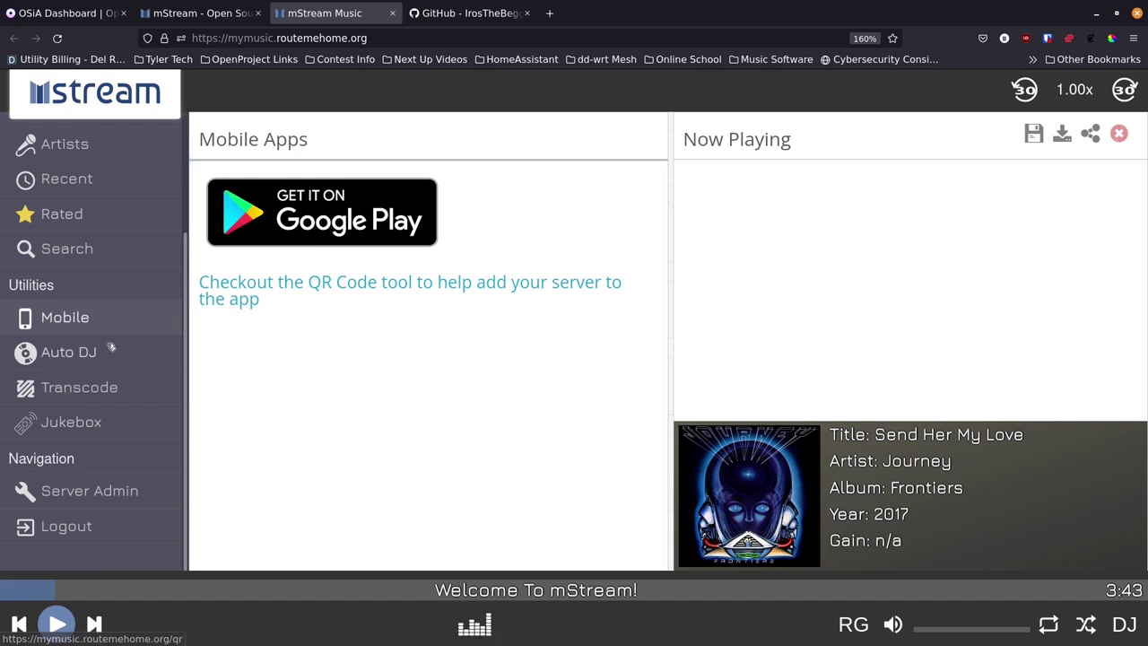
{"action": "left_click", "coordinate": [82, 355]}
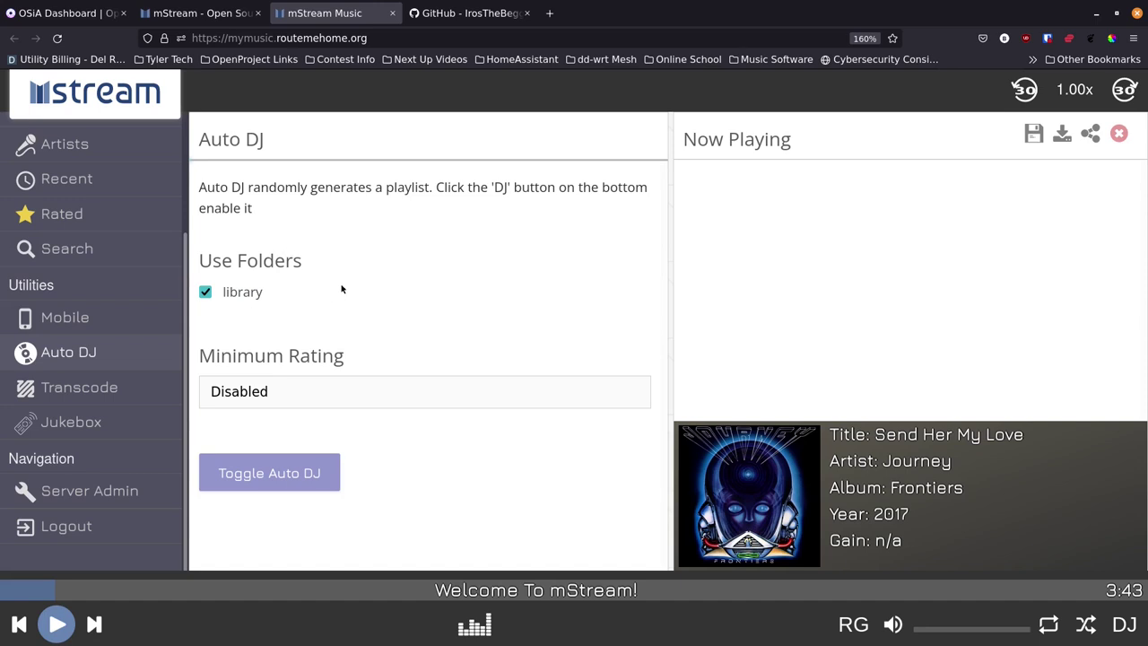
{"action": "left_click", "coordinate": [99, 391]}
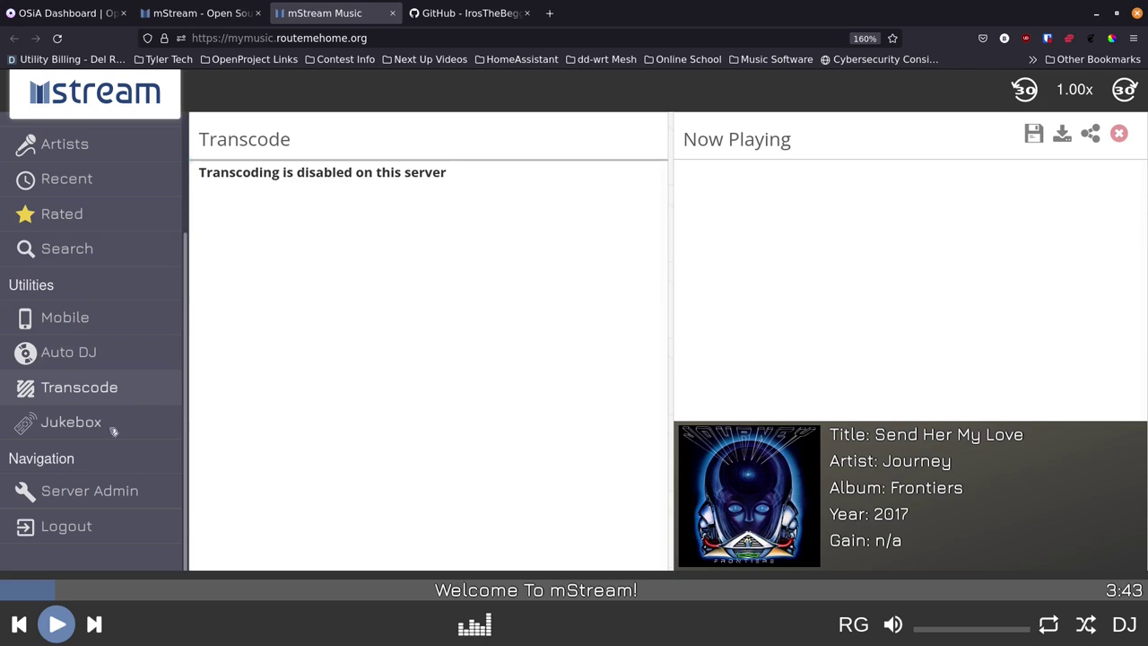
{"action": "left_click", "coordinate": [80, 427]}
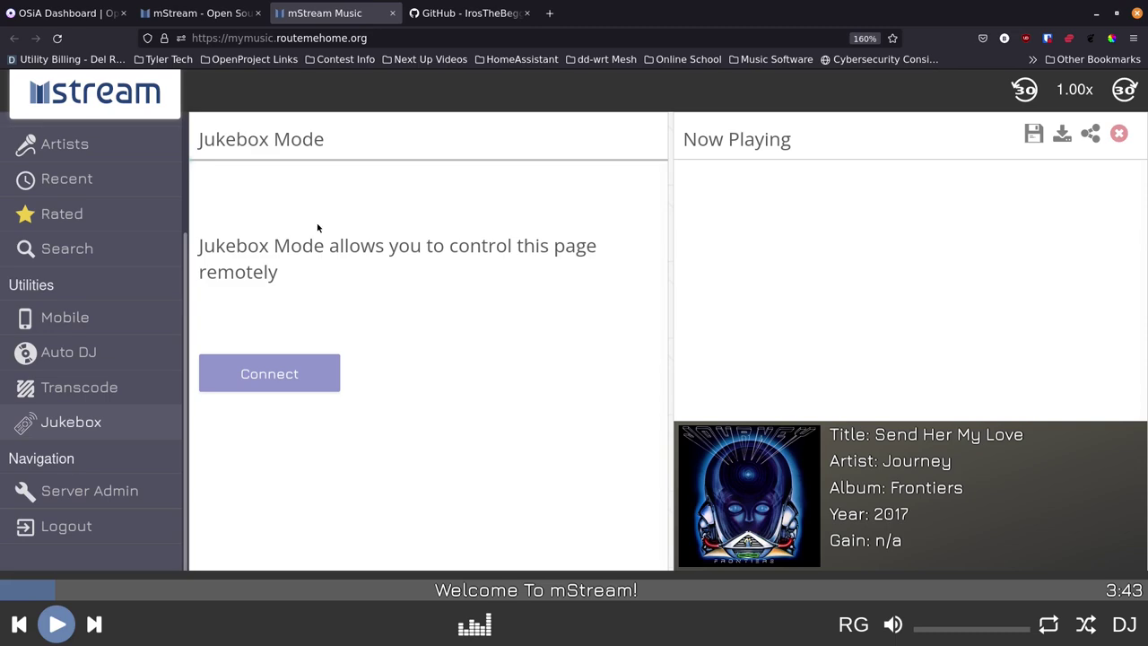
{"action": "left_click", "coordinate": [126, 489]}
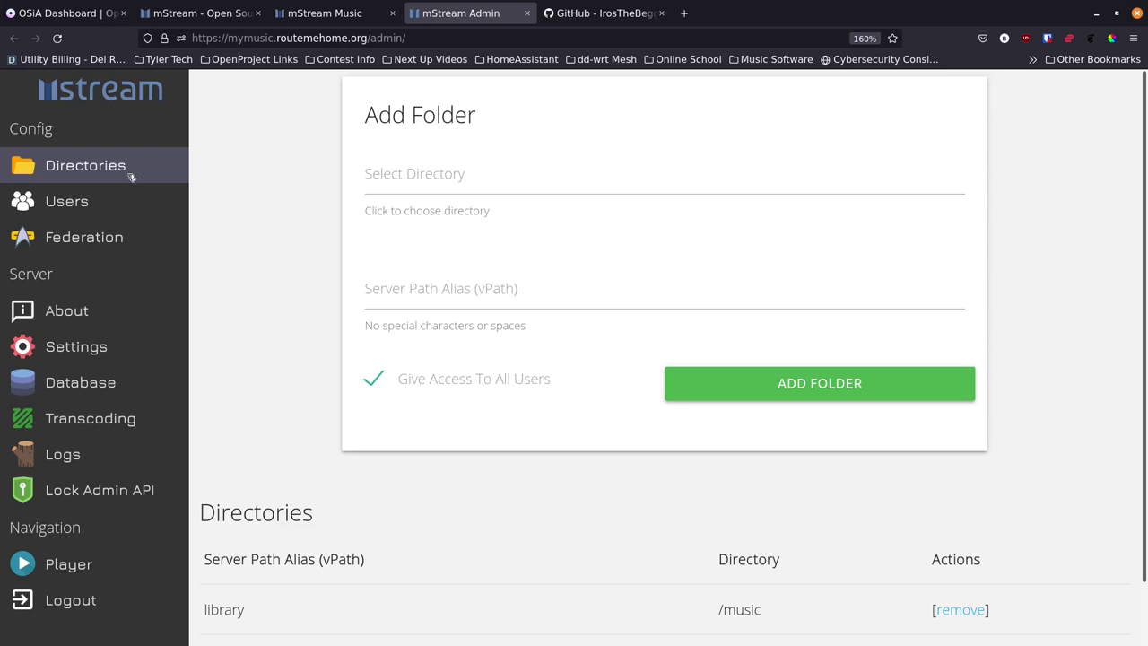
Step: View the admin Users page, then the Syncthing-powered Federation page and its Enable Federation button
{"action": "left_click", "coordinate": [76, 203]}
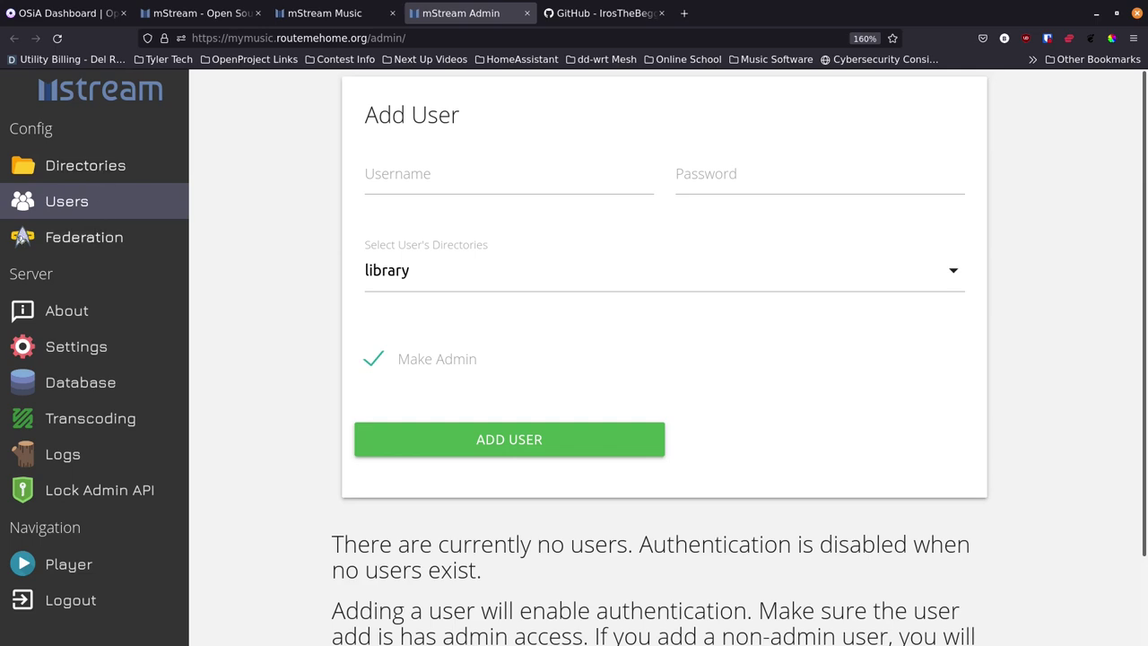
{"action": "left_click", "coordinate": [66, 242]}
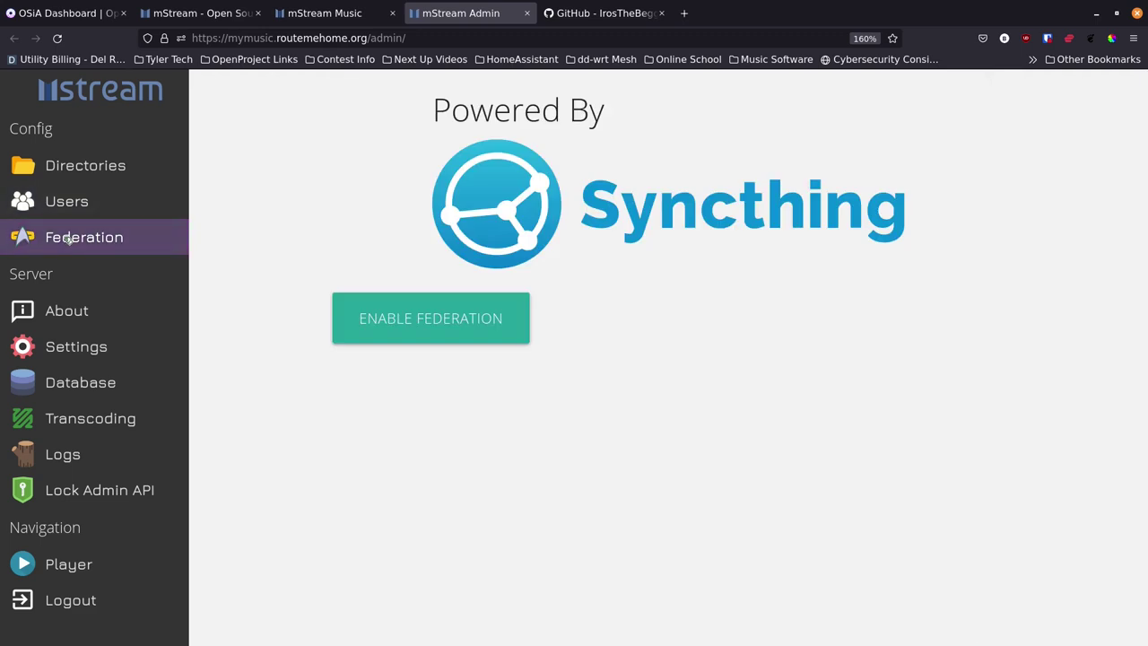
{"action": "left_click", "coordinate": [398, 327]}
Step: Check the About page (mStream v5.7.2), then review Settings with port 3000 and address 0.0.0.0
{"action": "left_click", "coordinate": [60, 311]}
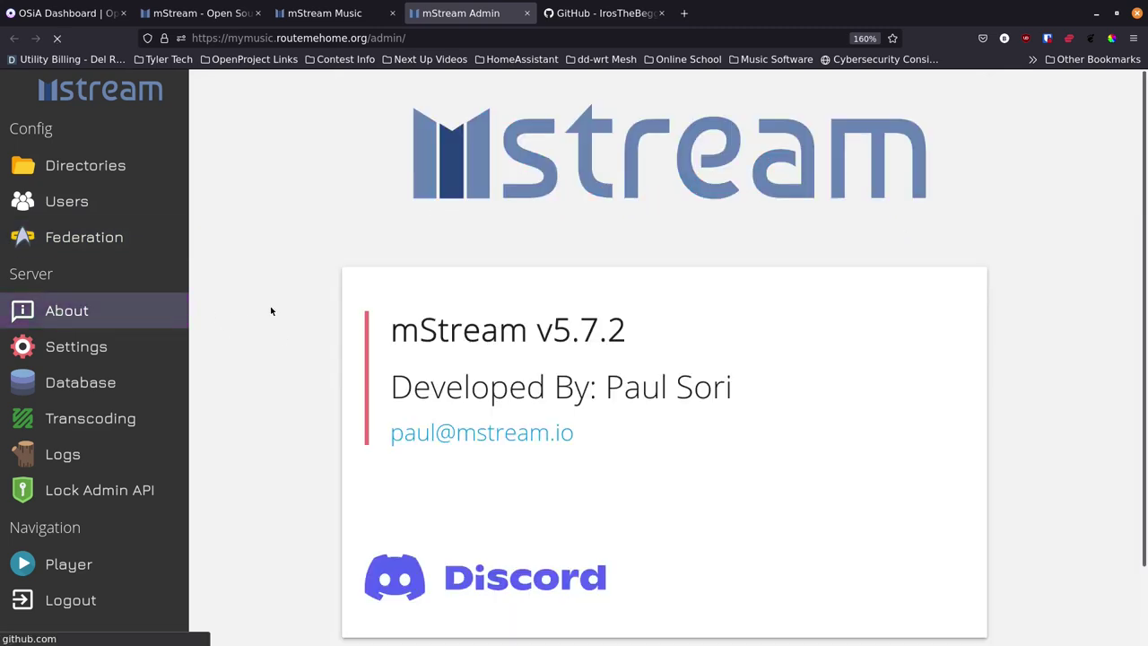
{"action": "scroll", "coordinate": [547, 331], "scroll_direction": "down", "scroll_amount": 1}
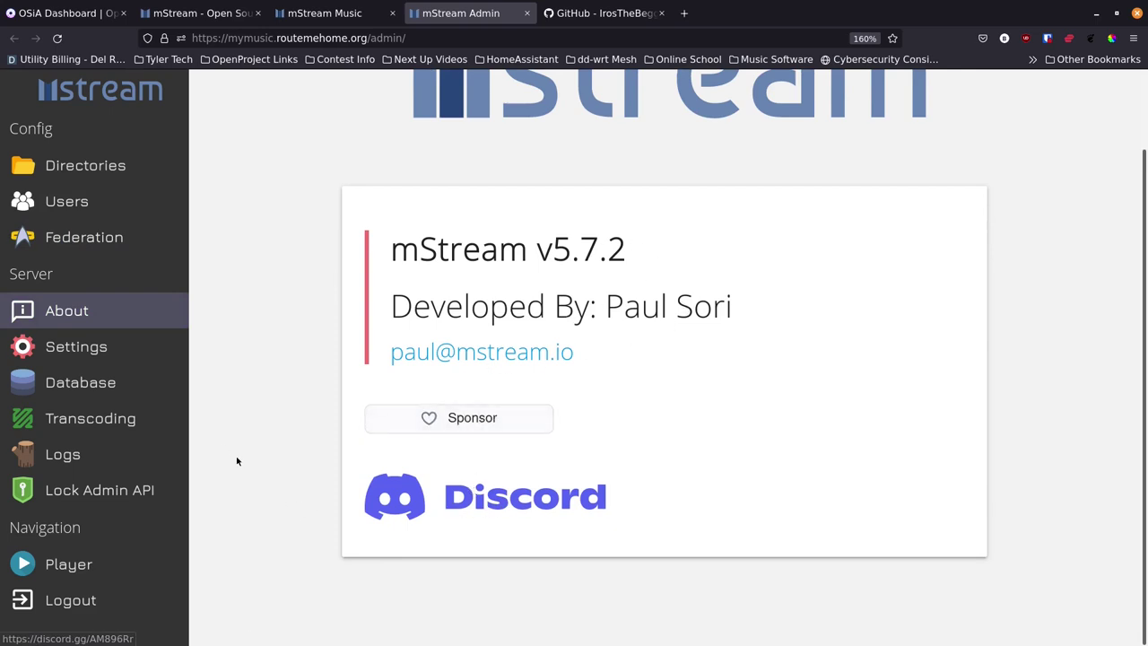
{"action": "left_click", "coordinate": [93, 349]}
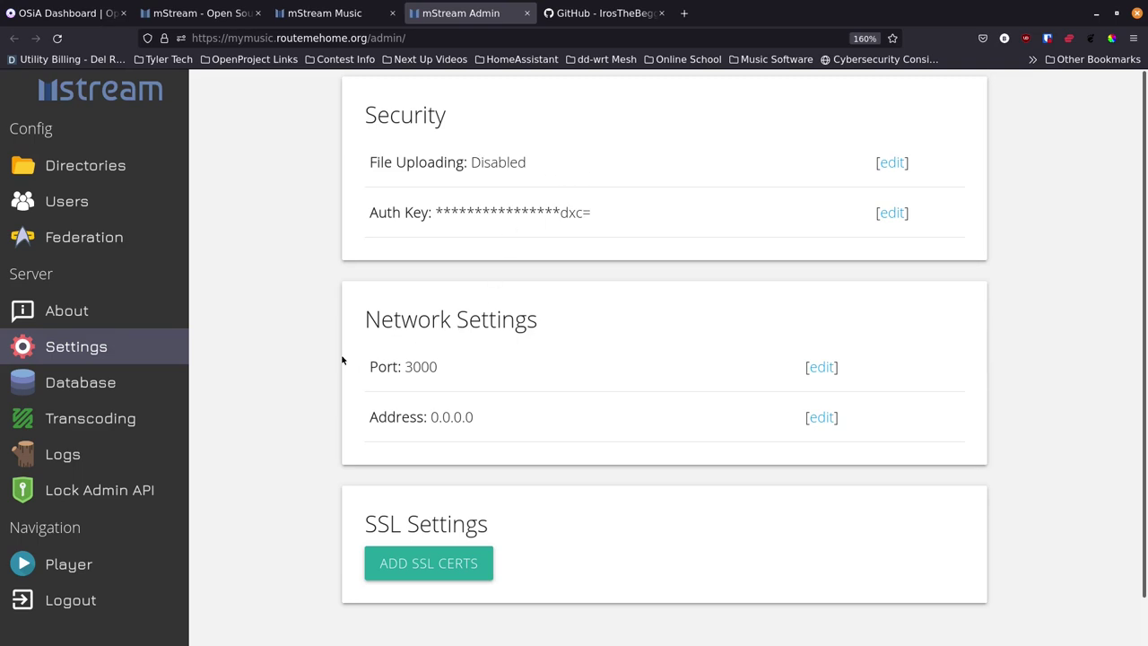
{"action": "scroll", "coordinate": [341, 359], "scroll_direction": "down", "scroll_amount": 2}
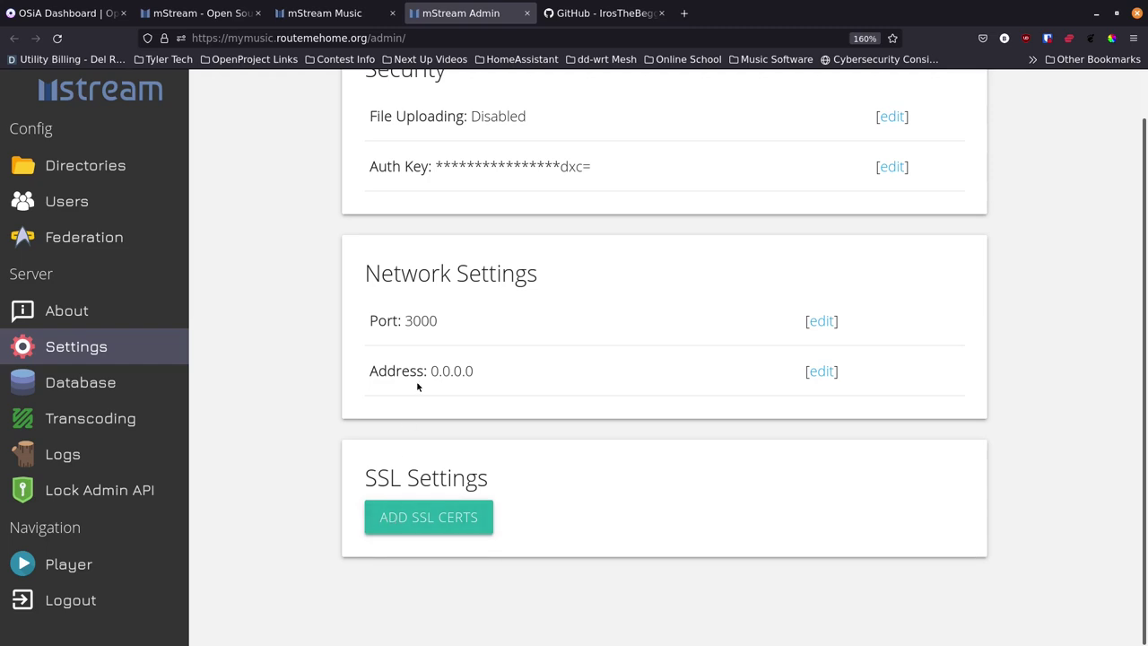
Step: Review the admin database scan and transcoding settings
{"action": "left_click", "coordinate": [94, 384]}
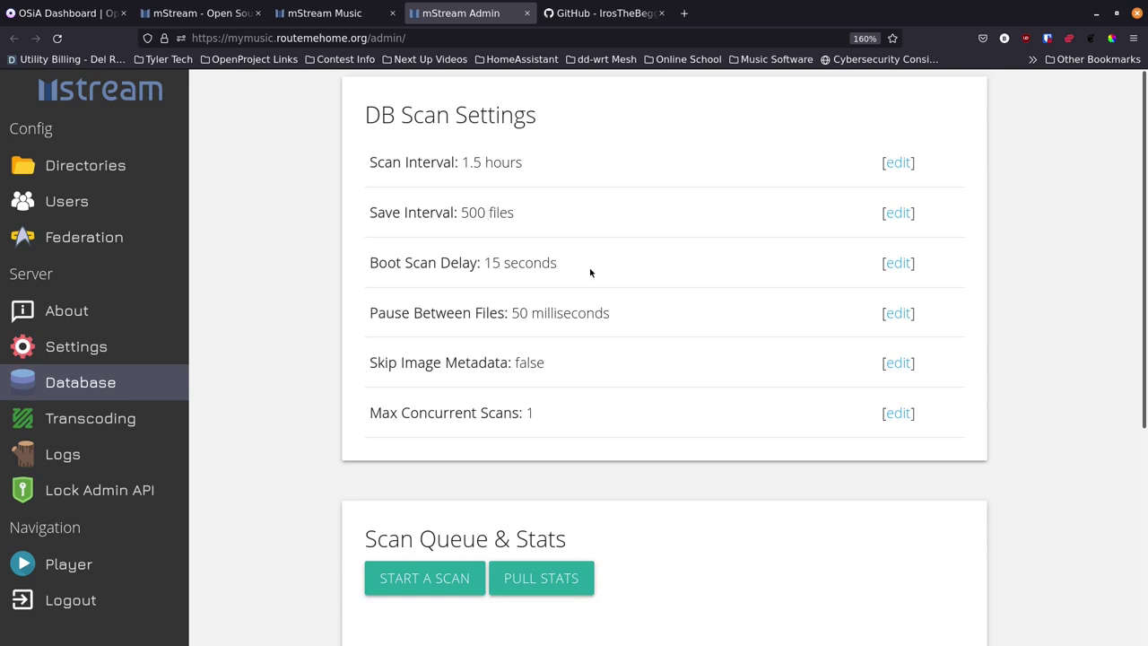
{"action": "scroll", "coordinate": [360, 294], "scroll_direction": "down", "scroll_amount": 3}
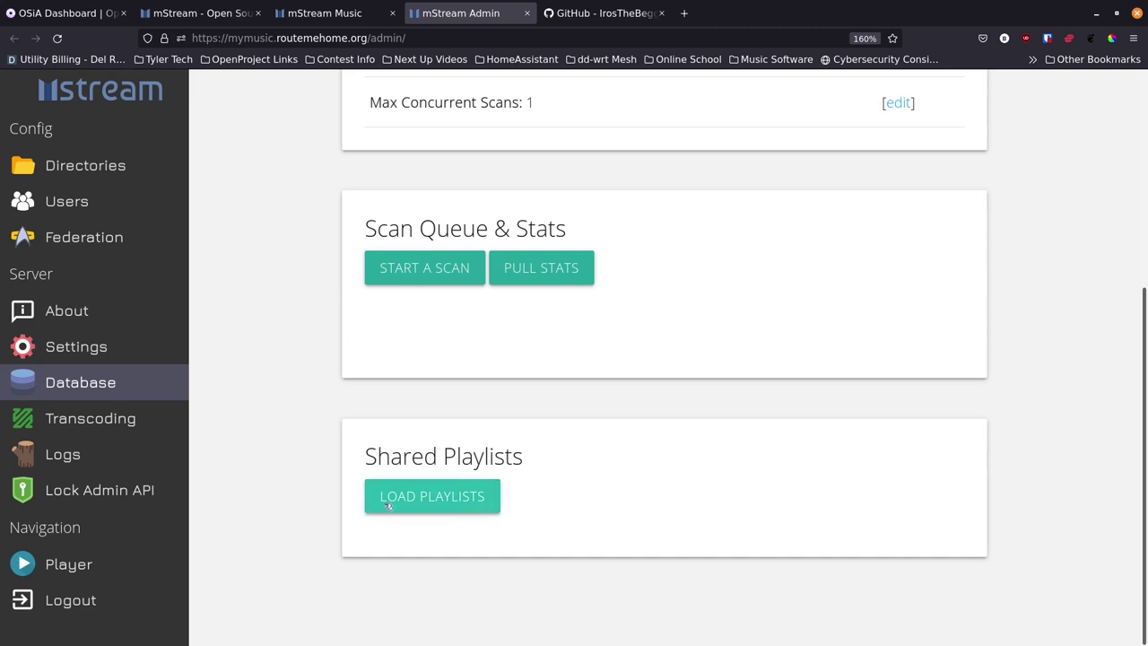
{"action": "left_click", "coordinate": [108, 419]}
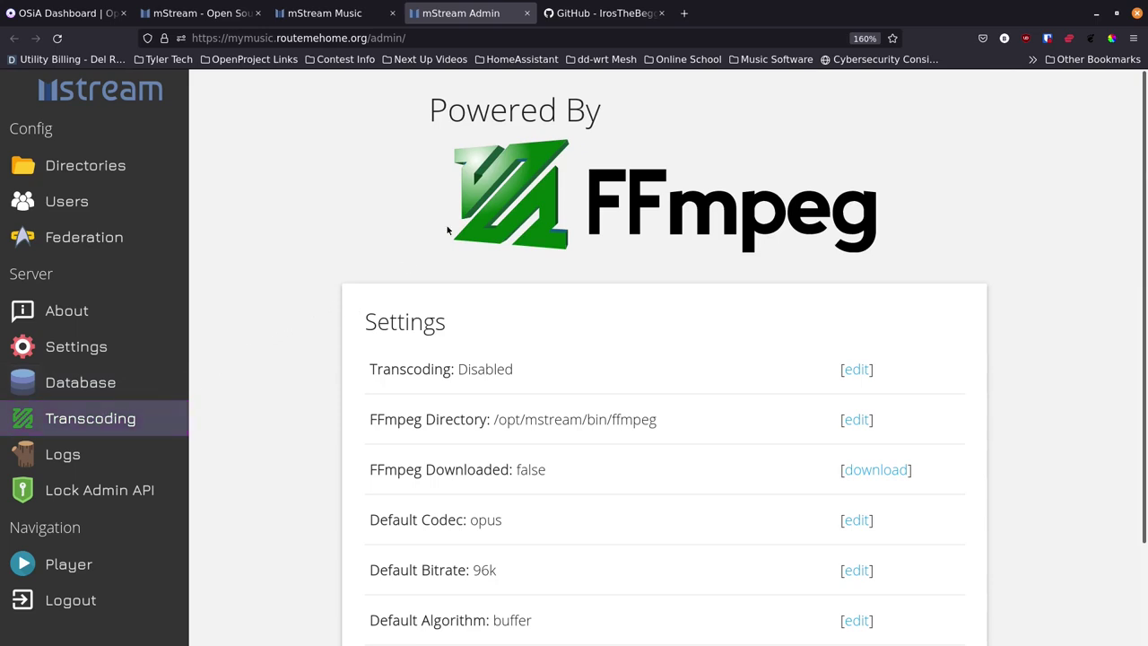
{"action": "scroll", "coordinate": [328, 344], "scroll_direction": "down", "scroll_amount": 2}
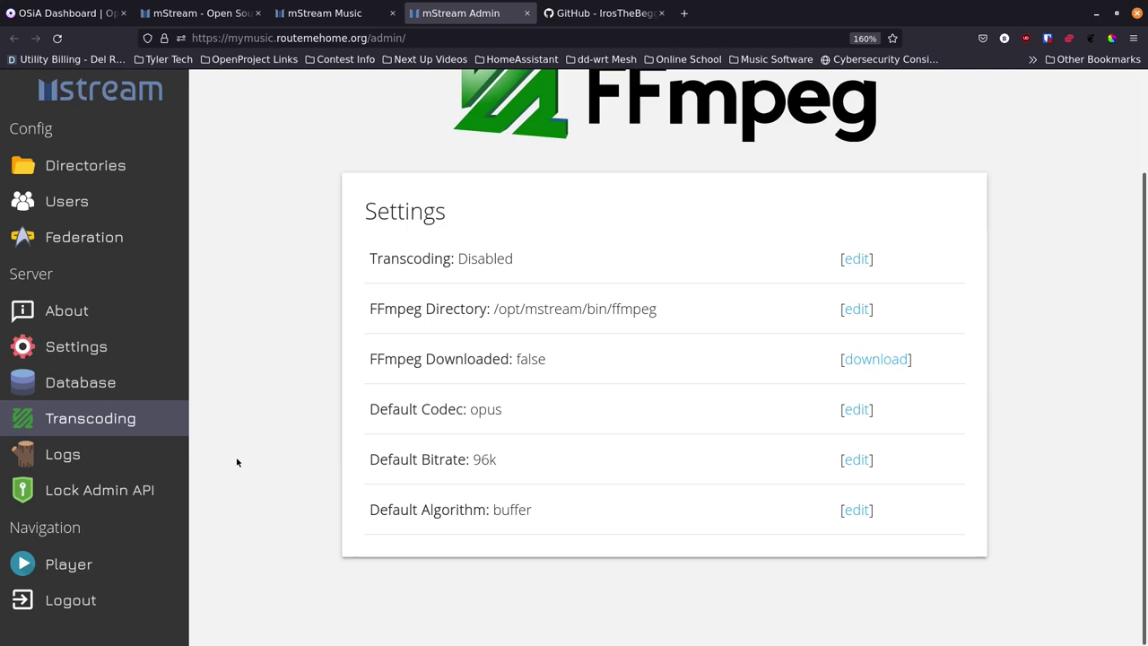
Step: Check the Logs and Lock Admin API pages, then return to the web player's library listing
{"action": "left_click", "coordinate": [82, 455]}
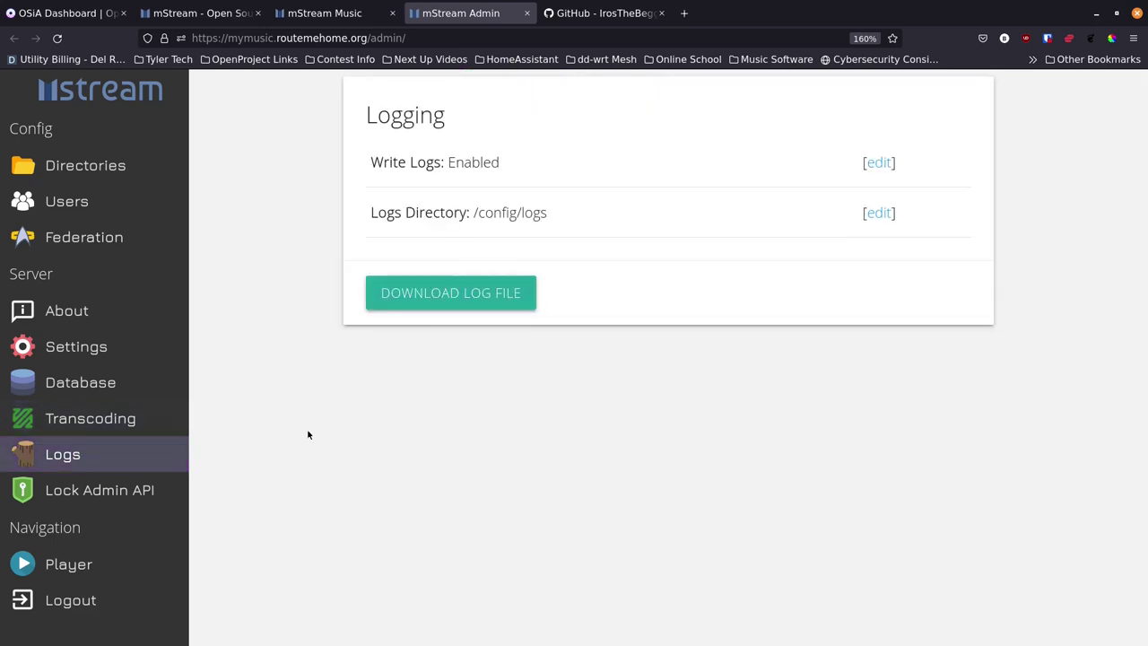
{"action": "left_click", "coordinate": [109, 492]}
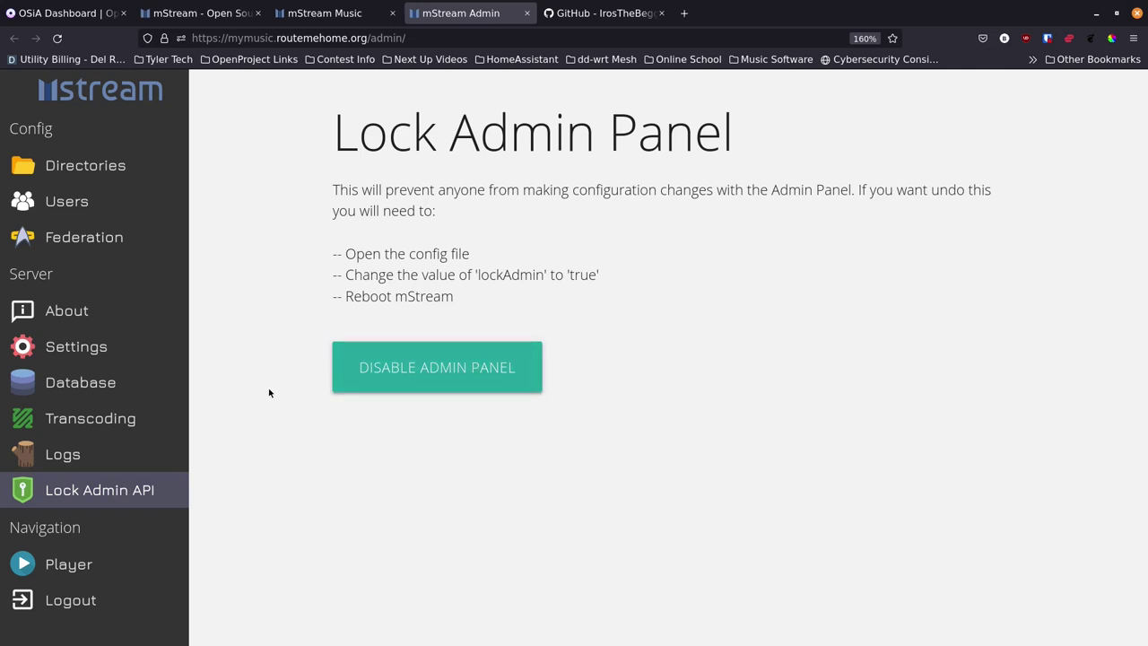
{"action": "left_click", "coordinate": [88, 565]}
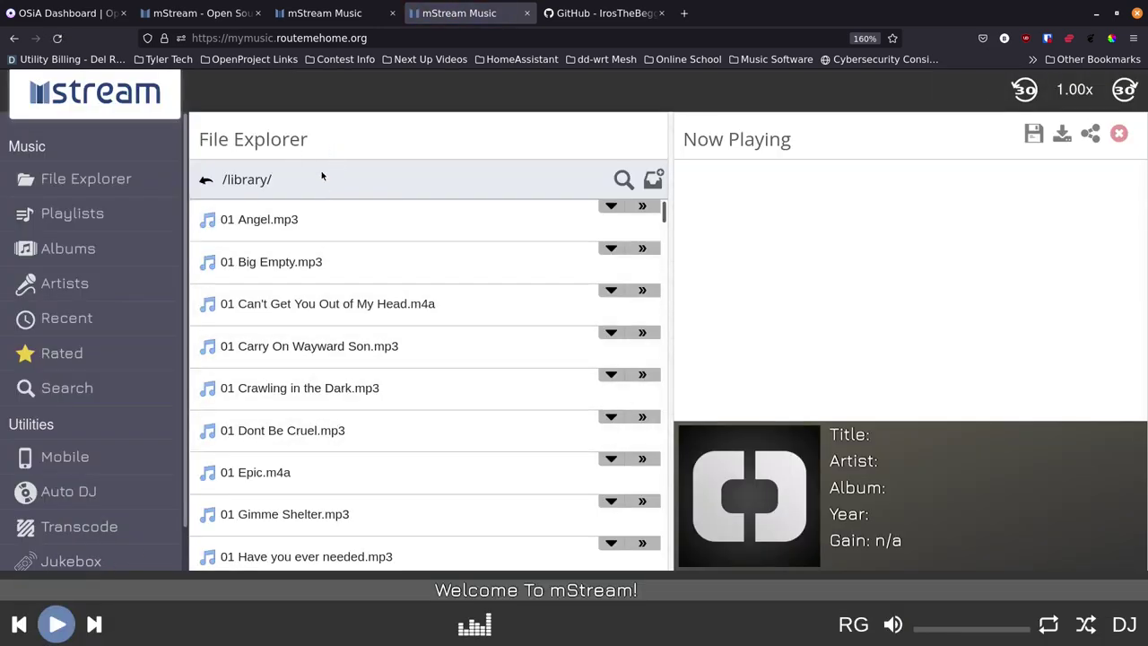
Step: Scroll the library file list and filter it for 'mur'
{"action": "scroll", "coordinate": [287, 437], "scroll_direction": "down", "scroll_amount": 3}
{"action": "scroll", "coordinate": [286, 437], "scroll_direction": "down", "scroll_amount": 5}
{"action": "scroll", "coordinate": [469, 494], "scroll_direction": "up", "scroll_amount": 10}
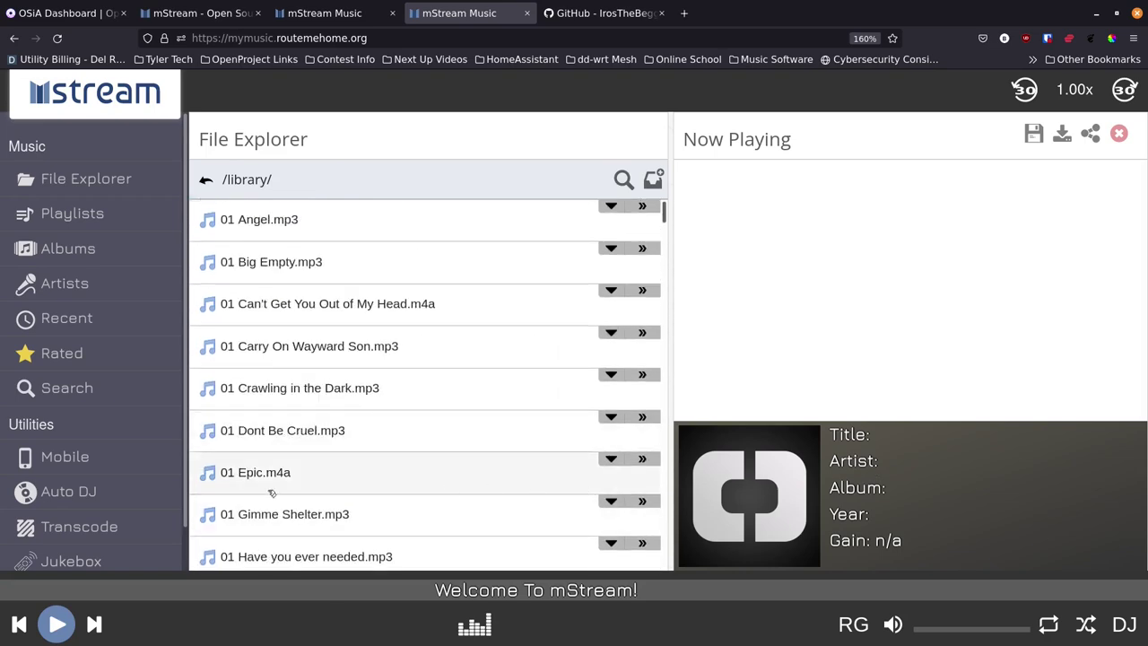
{"action": "scroll", "coordinate": [133, 475], "scroll_direction": "down", "scroll_amount": 3}
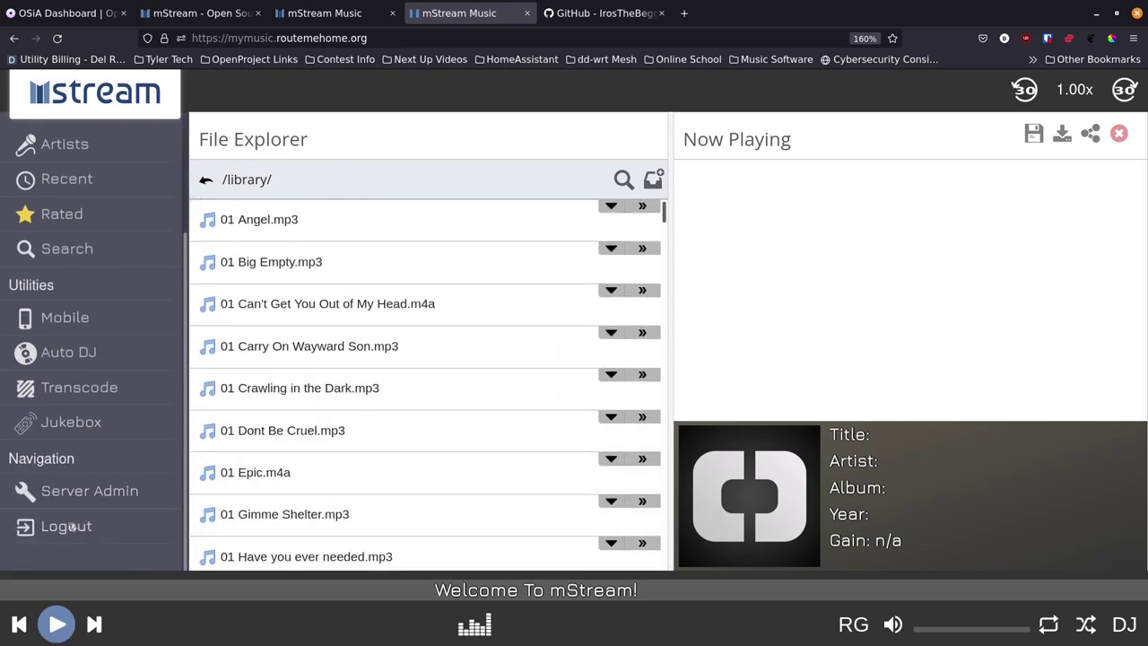
{"action": "scroll", "coordinate": [103, 503], "scroll_direction": "up", "scroll_amount": 3}
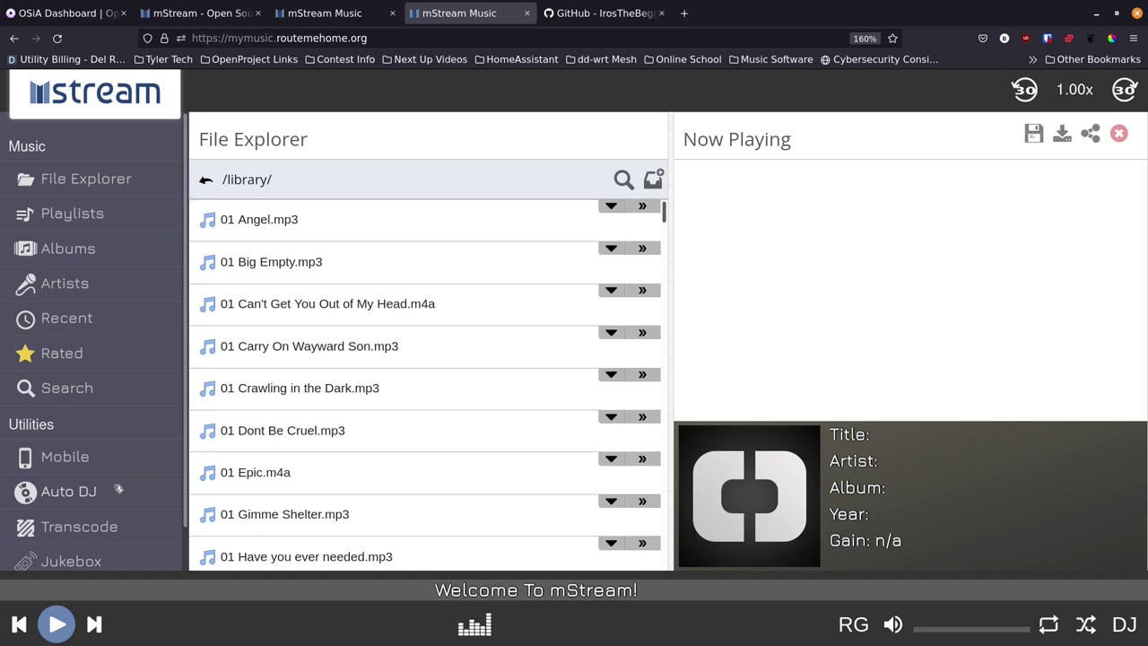
{"action": "scroll", "coordinate": [111, 347], "scroll_direction": "down", "scroll_amount": 1}
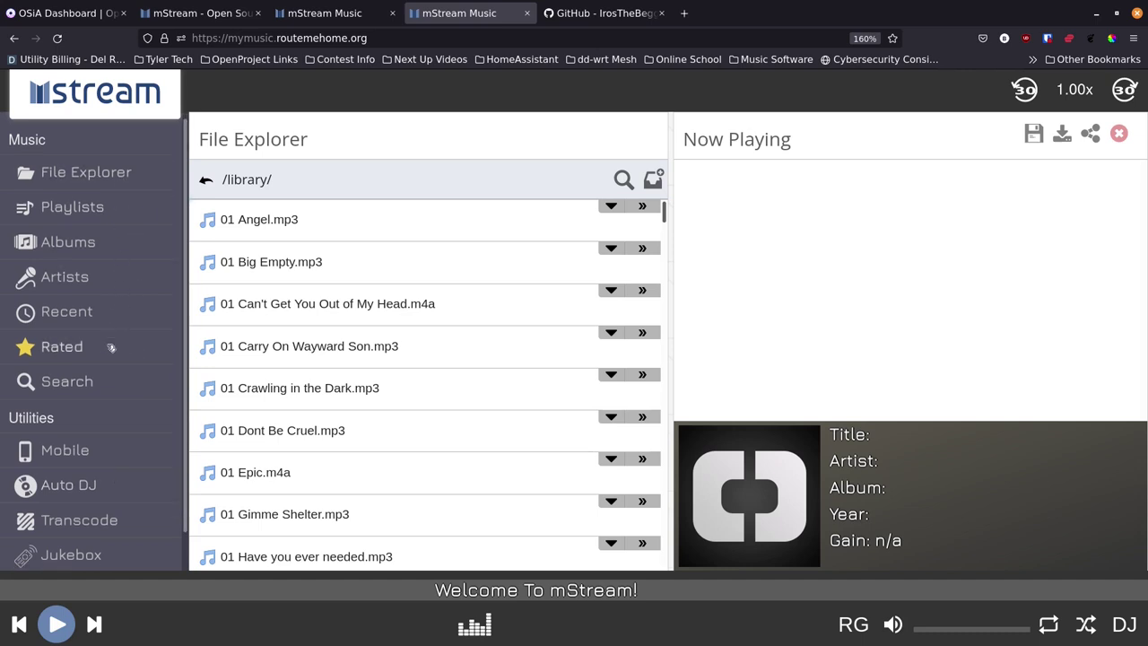
{"action": "scroll", "coordinate": [111, 347], "scroll_direction": "down", "scroll_amount": 3}
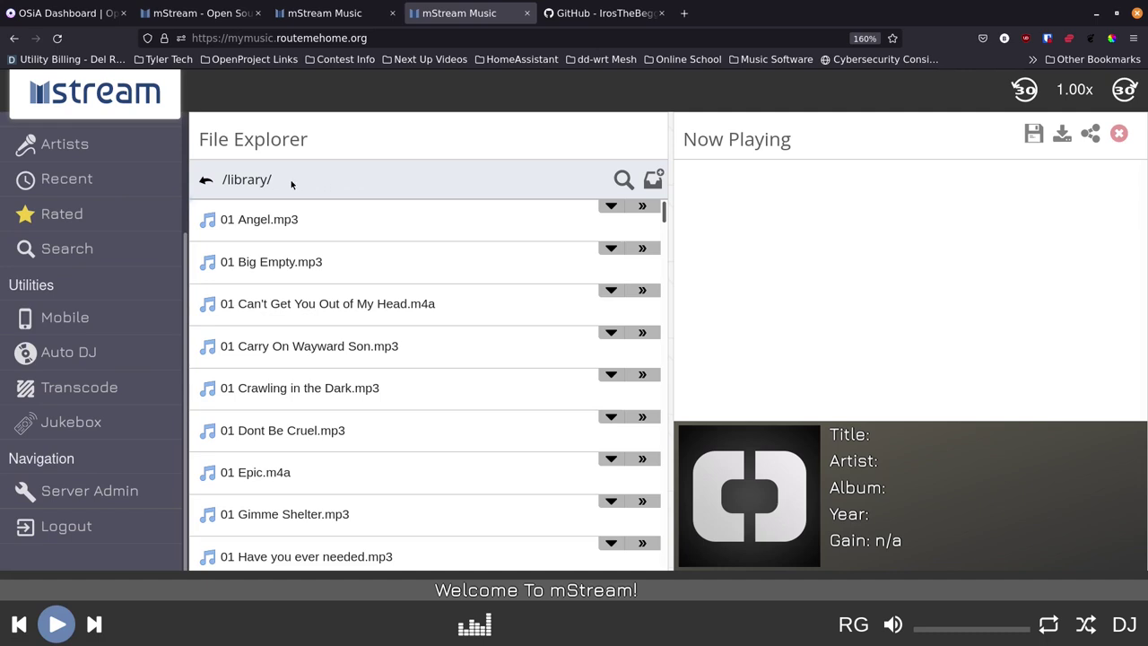
{"action": "left_click", "coordinate": [624, 179]}
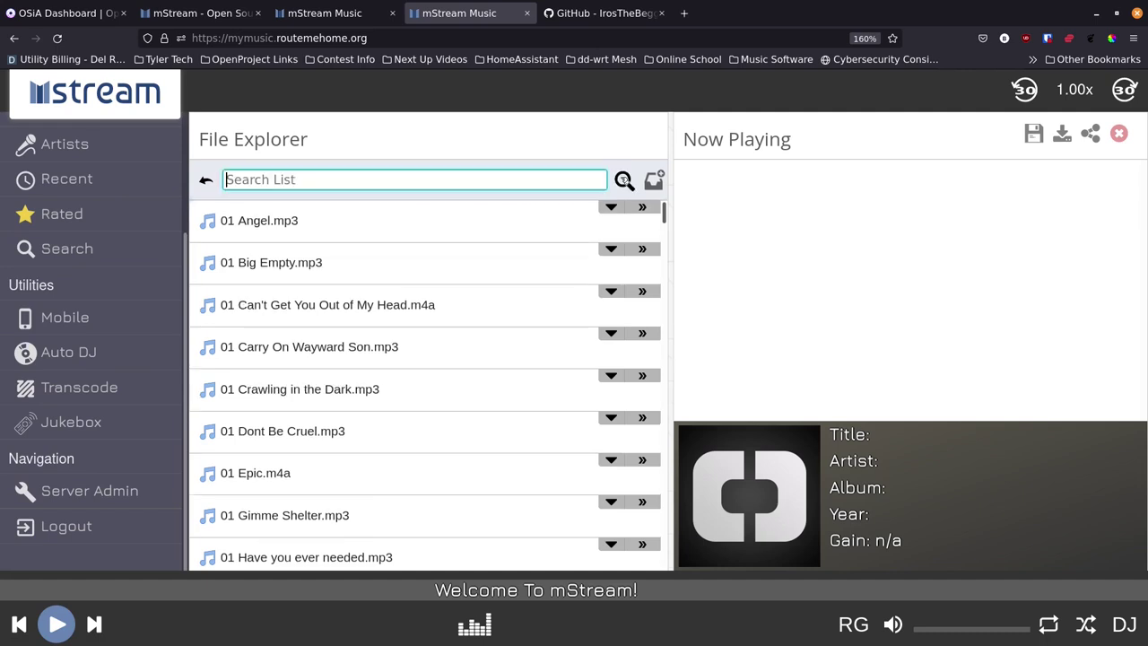
{"action": "type", "text": "mur"}
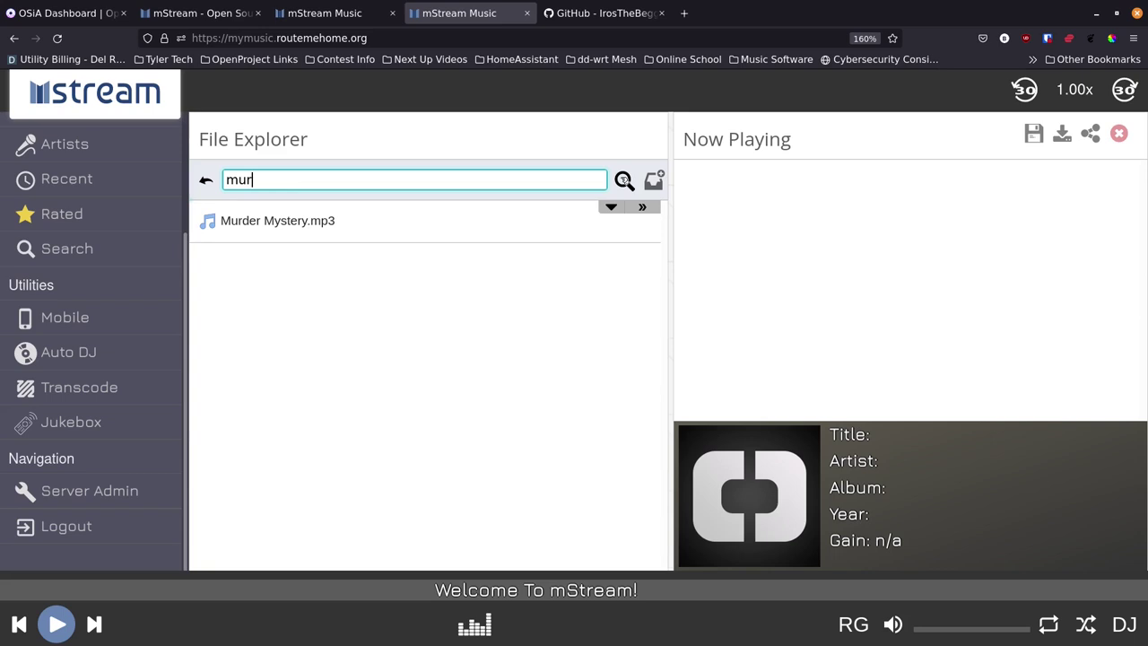
Step: Play Murder Mystery.mp3, pause it at 0:38, and open the full-page visualizer at a smaller zoom
{"action": "left_click", "coordinate": [328, 221]}
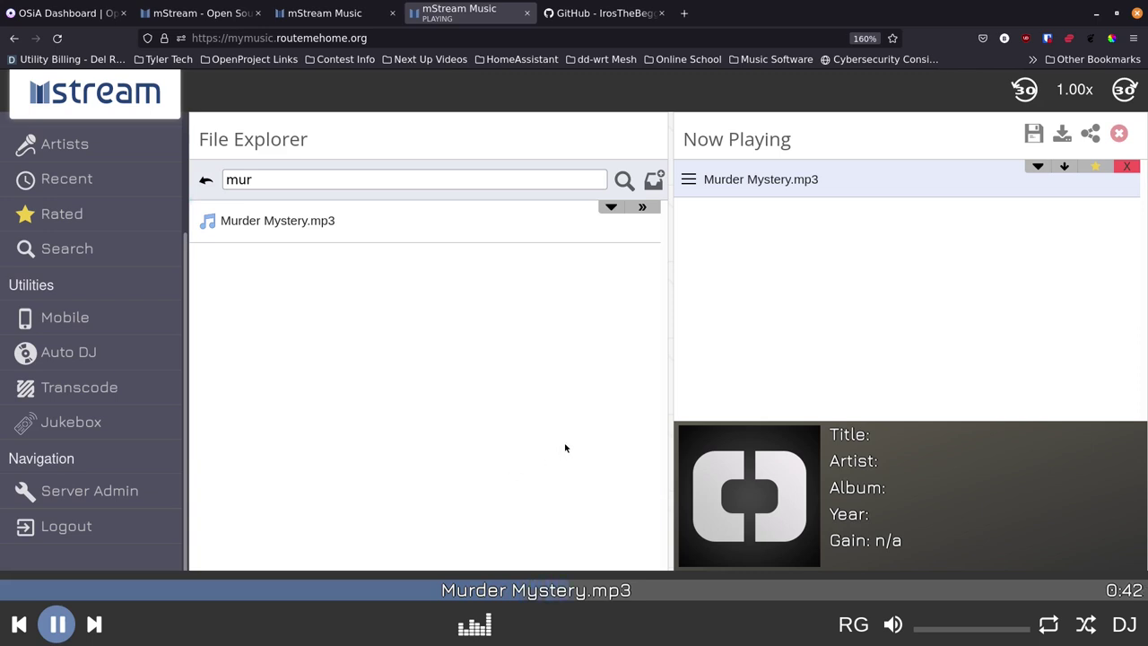
{"action": "key", "text": "space"}
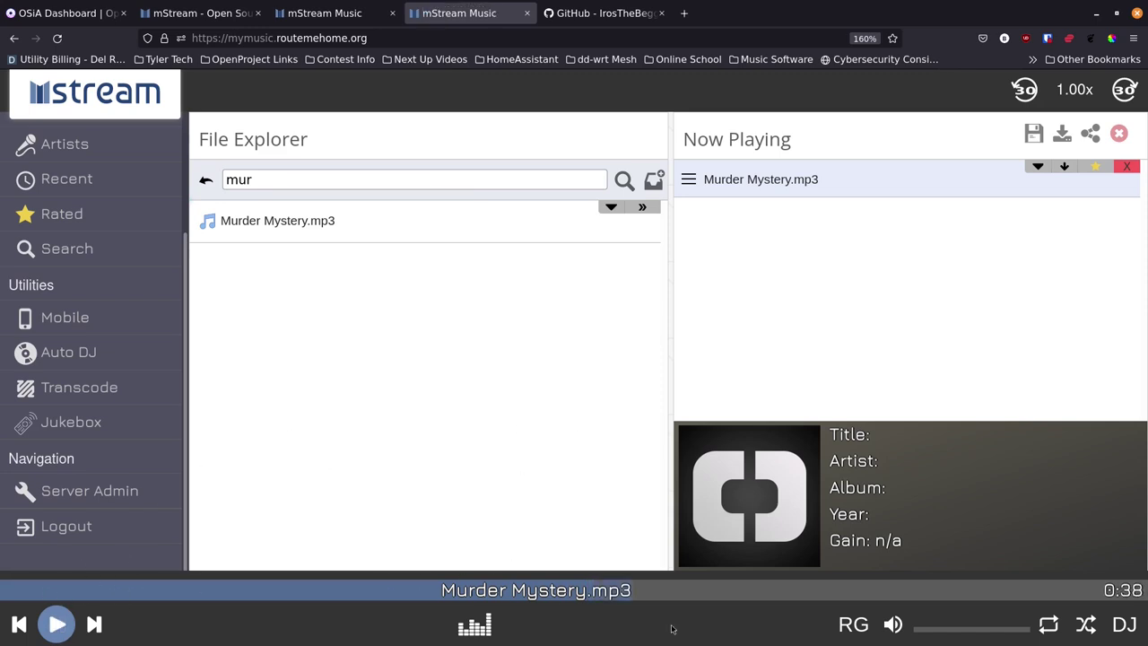
{"action": "left_click", "coordinate": [474, 624]}
{"action": "key", "text": "ctrl+minus"}
{"action": "key", "text": "ctrl+minus"}
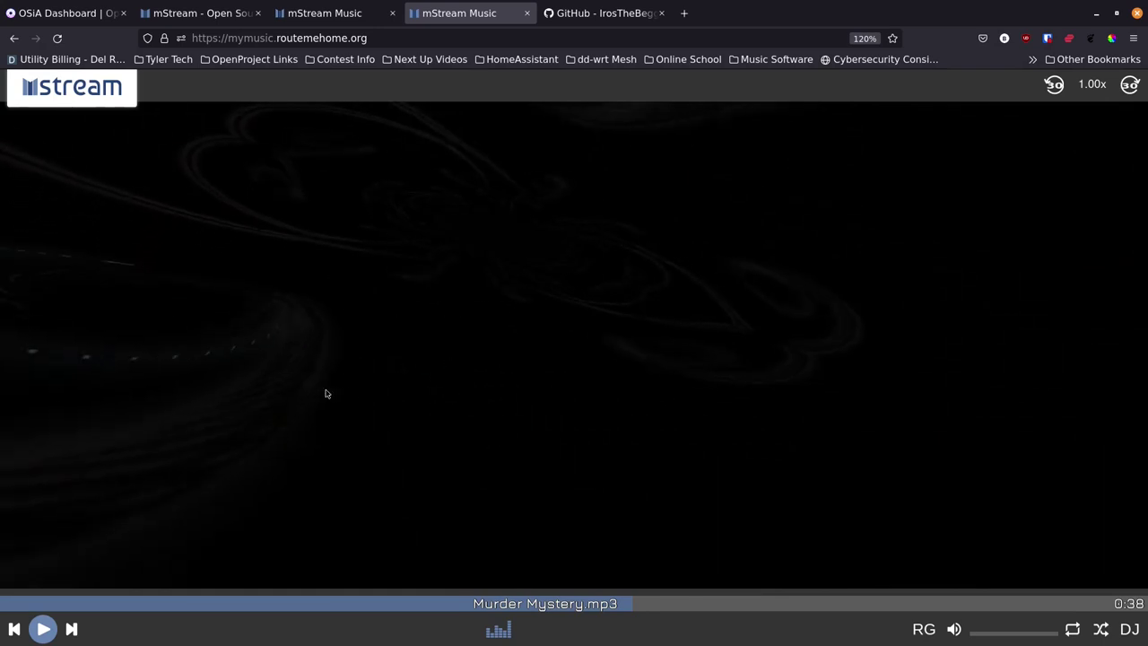
Step: Exit the full-page visualizer, leaving Murder Mystery.mp3 paused at 0:38
{"action": "left_click", "coordinate": [498, 631]}
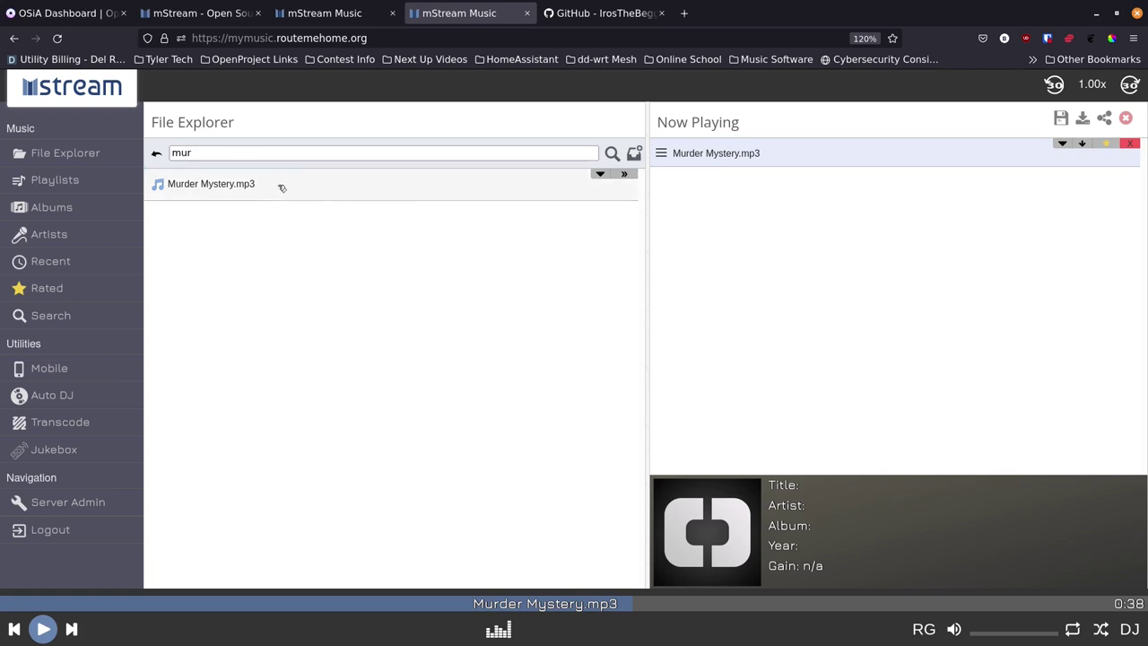
Step: Check Murder Mystery.mp3's add-to-playlist options, reset File Explorer to the full /library/ list, and right-click Carry On Wayward Son
{"action": "left_click", "coordinate": [600, 174]}
{"action": "left_click", "coordinate": [95, 154]}
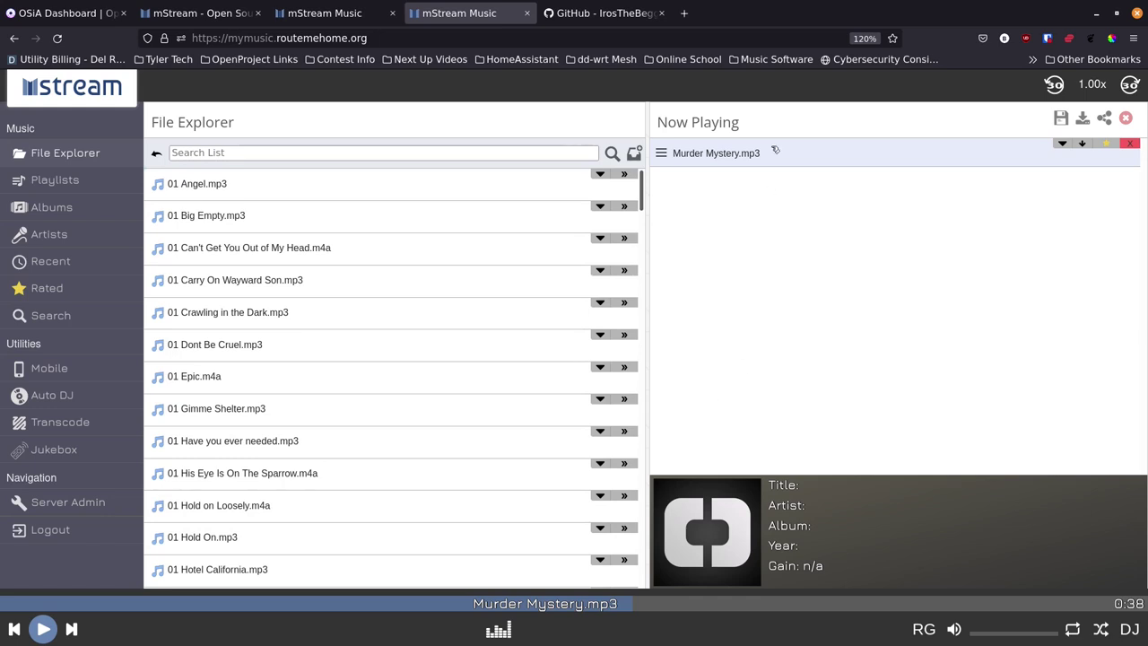
{"action": "right_click", "coordinate": [226, 287]}
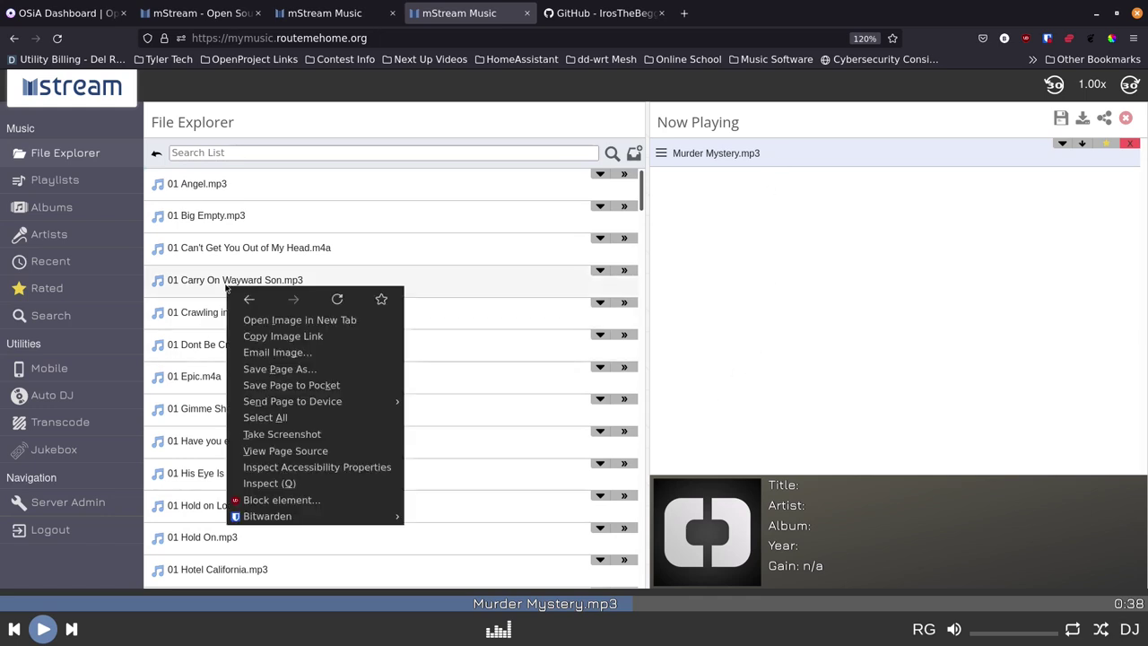
Step: Dismiss the context menu and scroll the mStream README to Installing mStream and Quick Install from CLI
{"action": "left_click", "coordinate": [730, 274]}
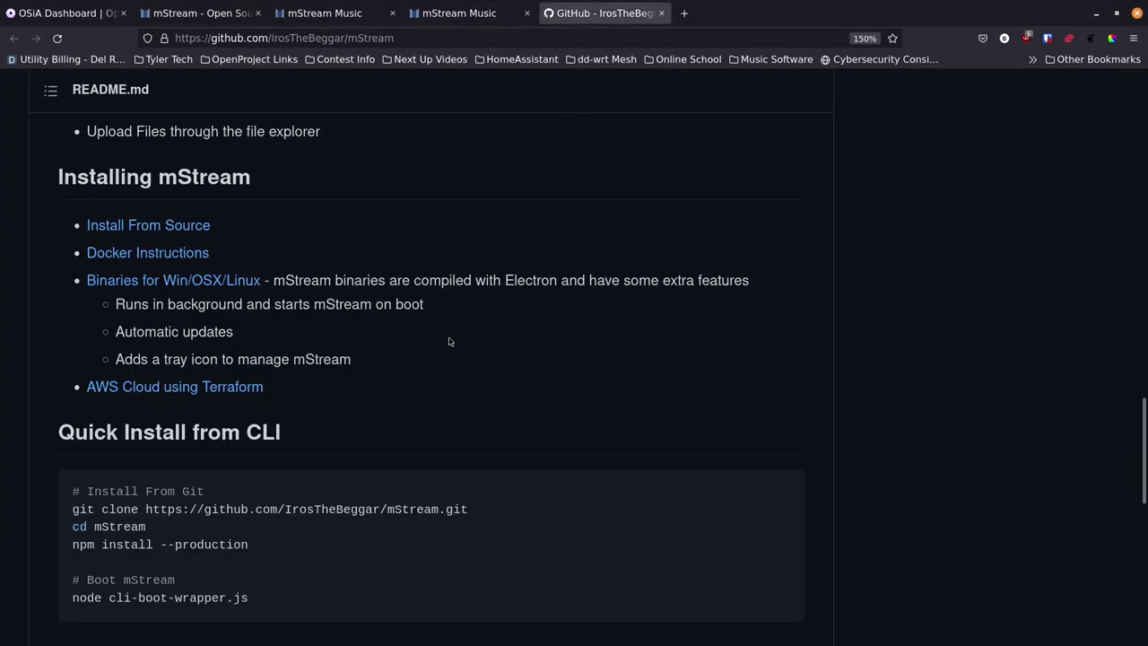
{"action": "scroll", "coordinate": [402, 369], "scroll_direction": "up", "scroll_amount": 15}
{"action": "scroll", "coordinate": [401, 368], "scroll_direction": "down", "scroll_amount": 12}
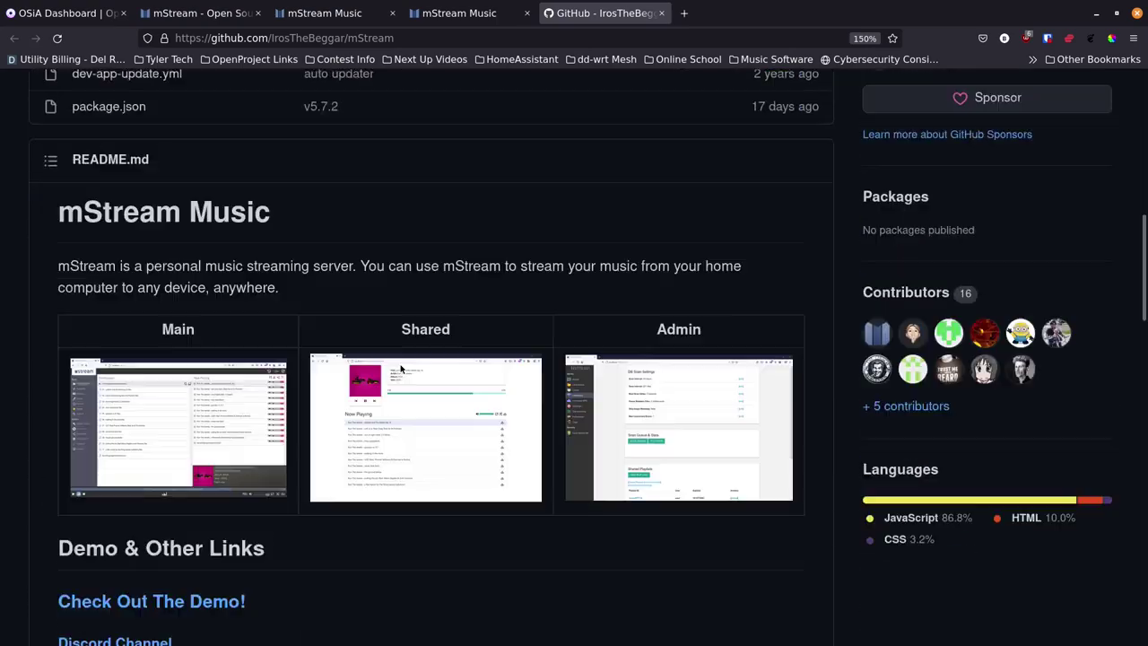
{"action": "scroll", "coordinate": [401, 368], "scroll_direction": "down", "scroll_amount": 5}
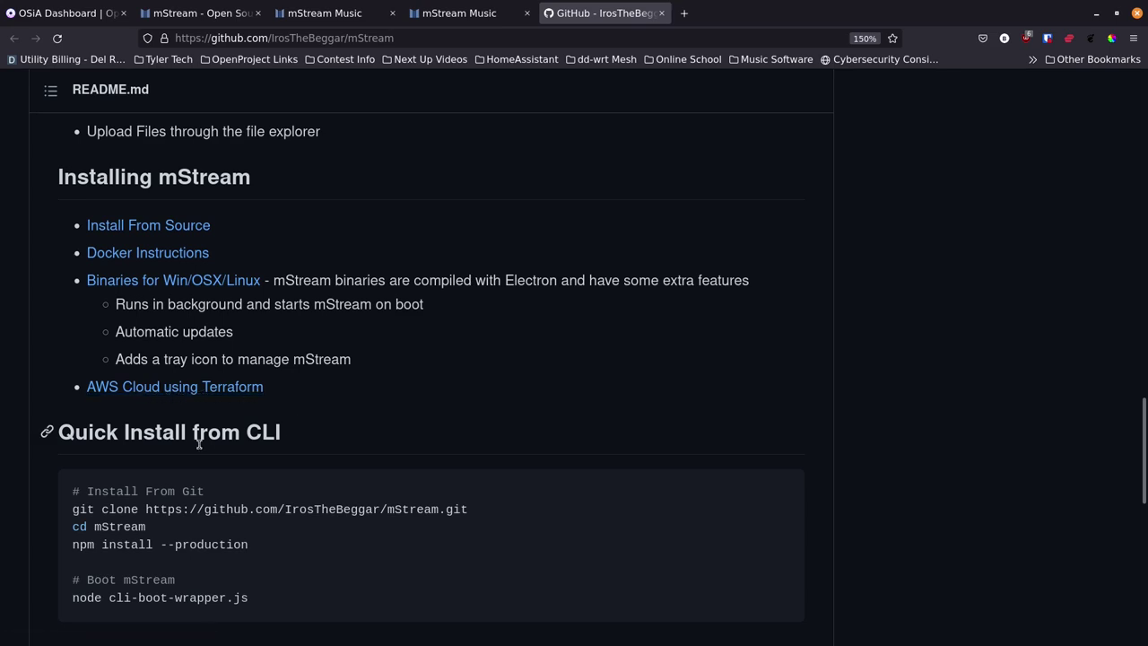
{"action": "scroll", "coordinate": [277, 477], "scroll_direction": "down", "scroll_amount": 2}
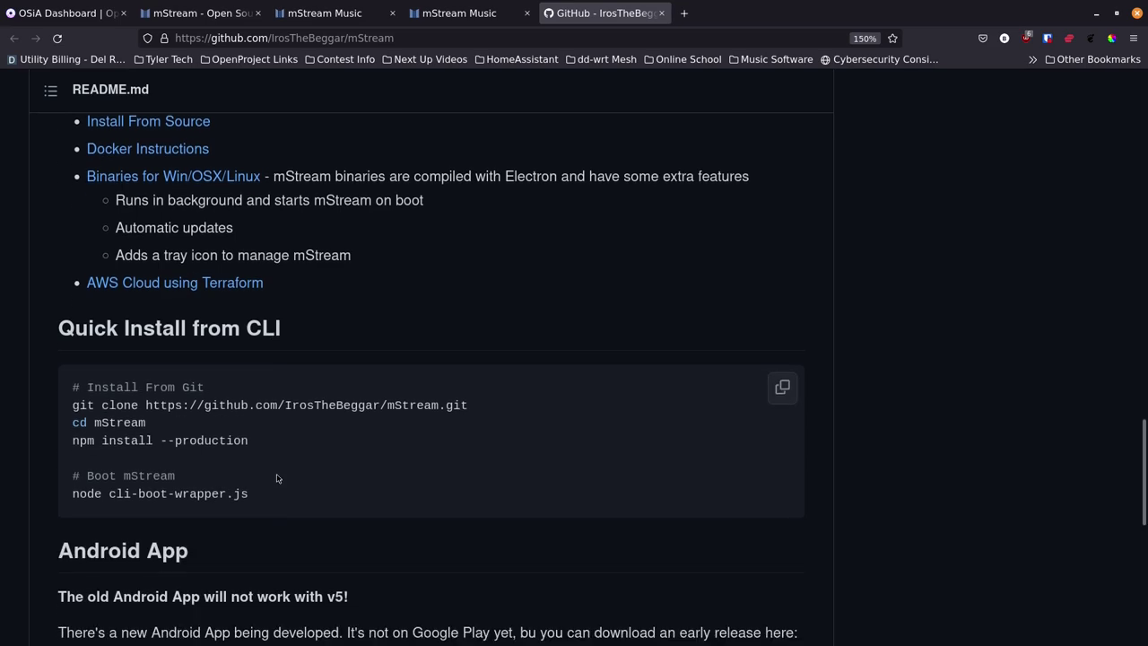
{"action": "scroll", "coordinate": [277, 477], "scroll_direction": "up", "scroll_amount": 4}
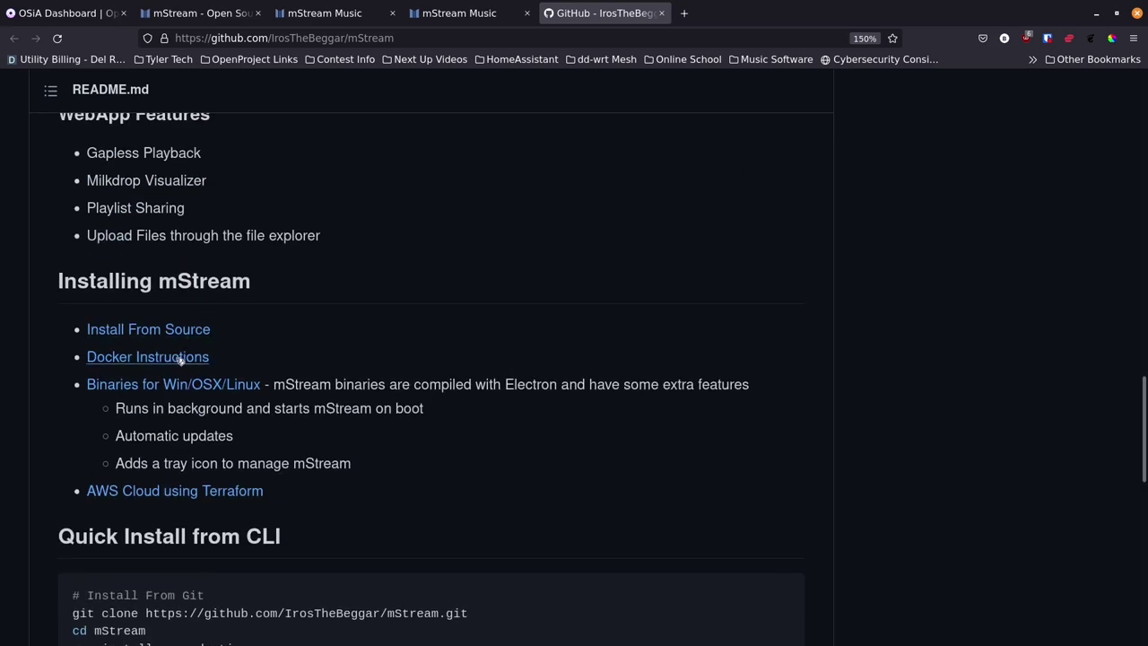